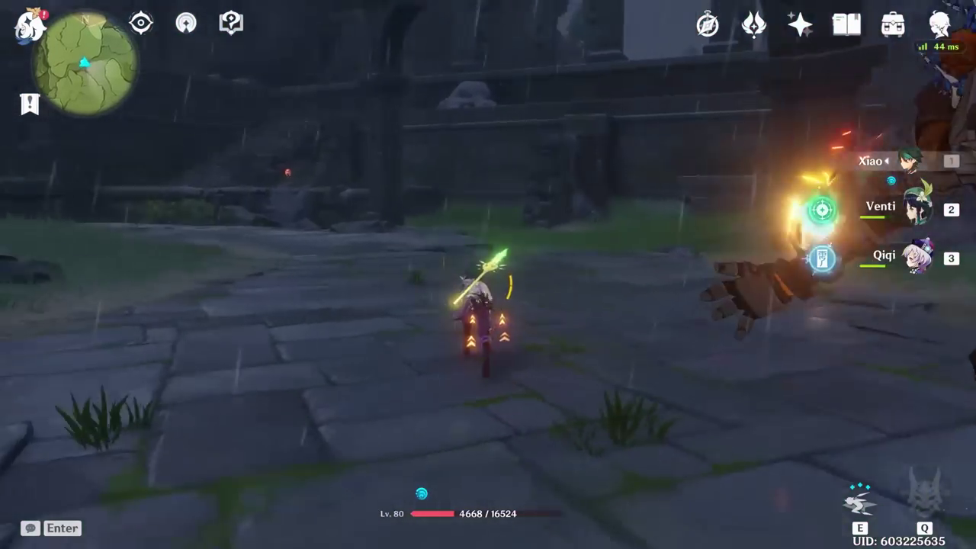
key(w)
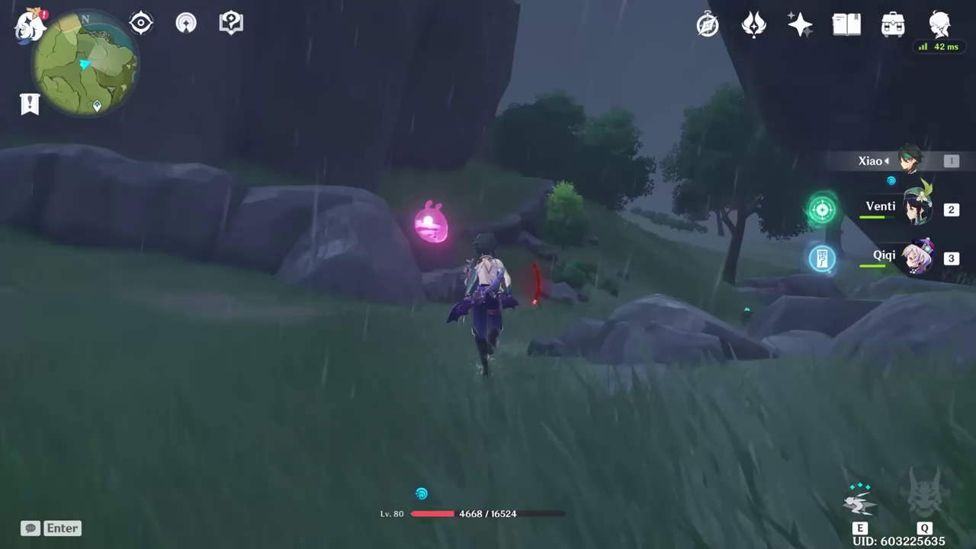
key(w)
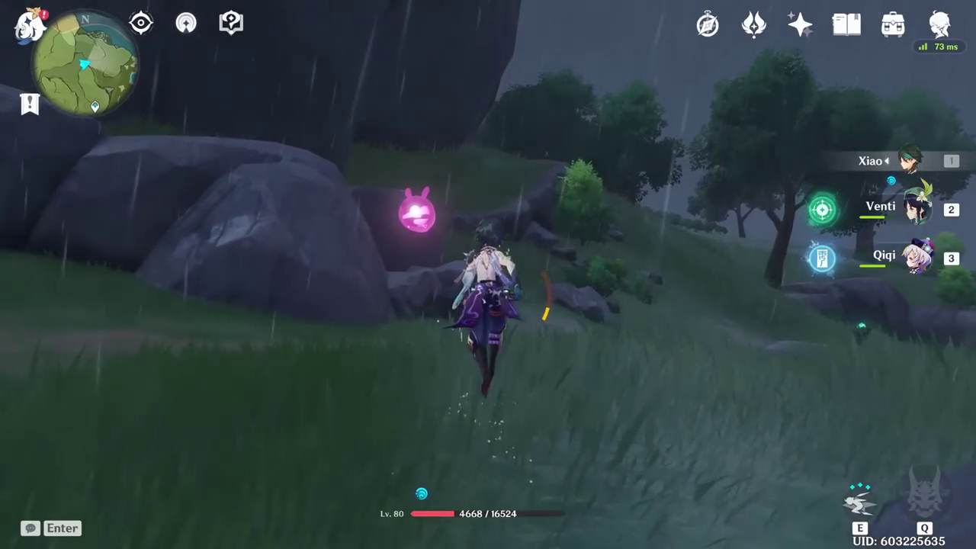
key(w)
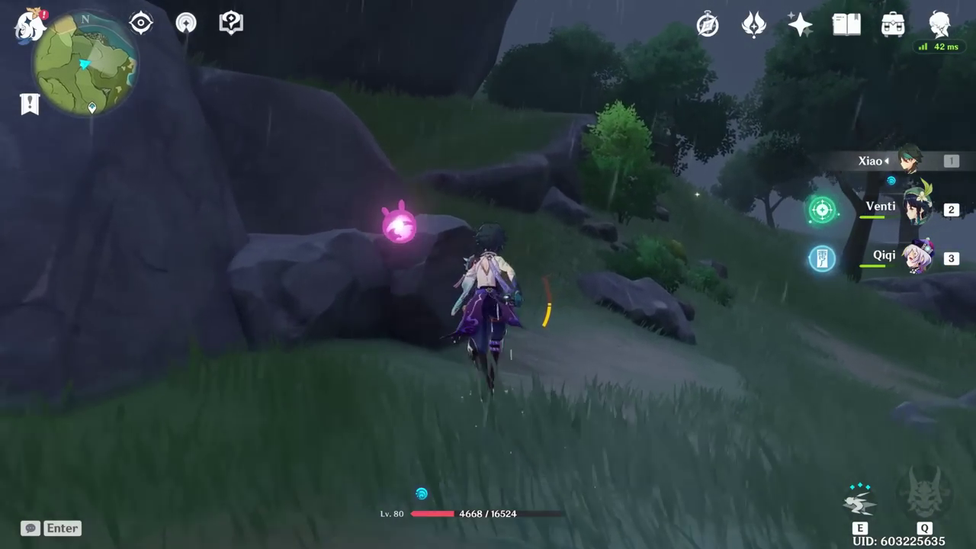
key(w)
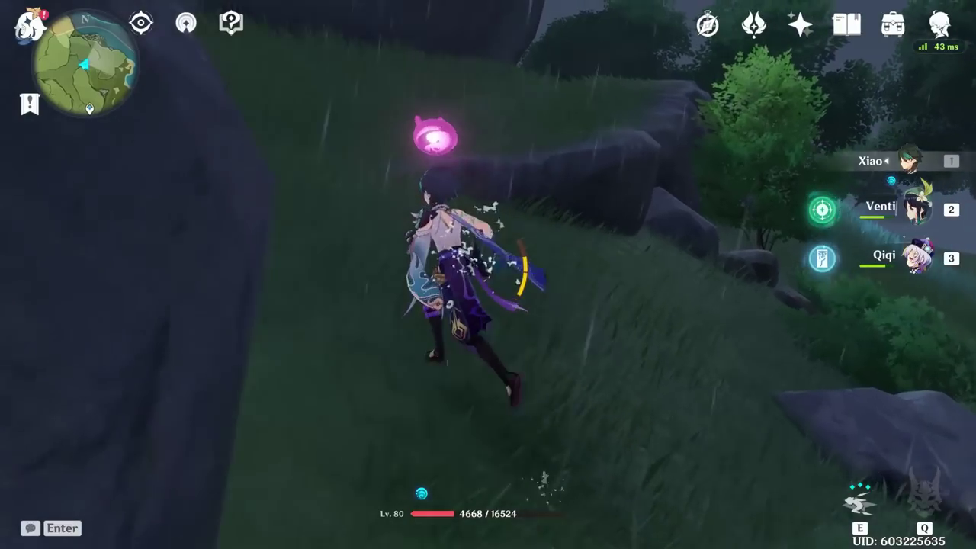
key(w)
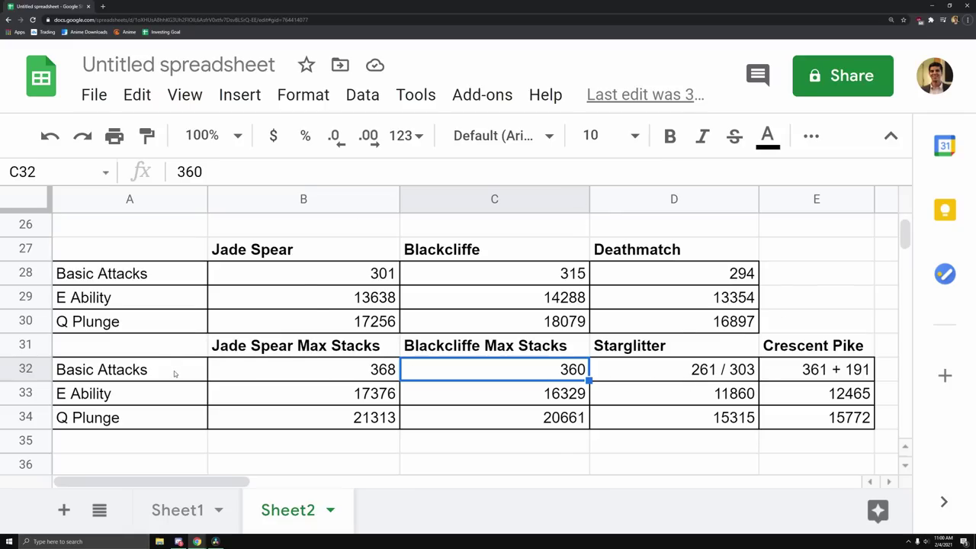
Examine the attack-type row labels and compare the Jade Spear Max Stacks and Blackcliffe Max Stacks figures in B32:C34
click(147, 277)
click(144, 307)
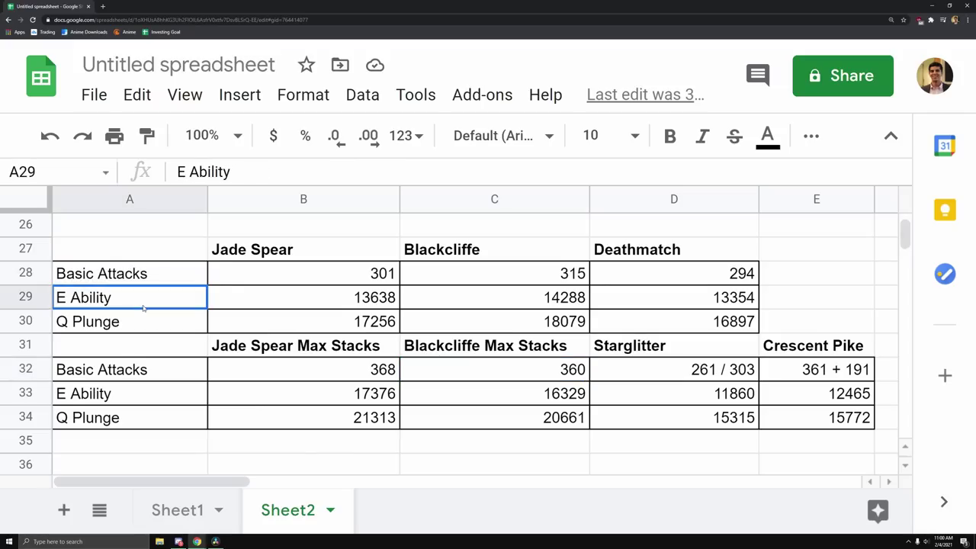
click(129, 329)
click(331, 234)
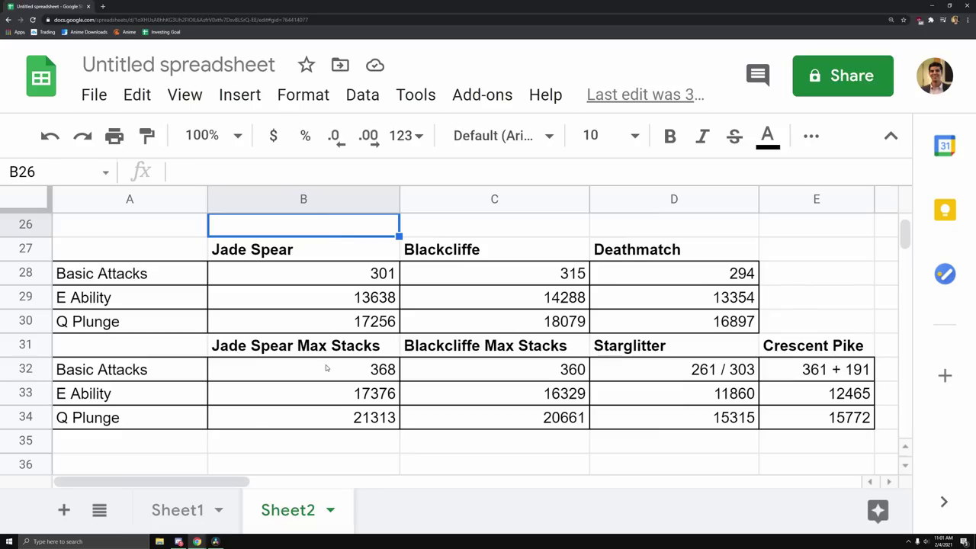
drag(325, 364, 328, 427)
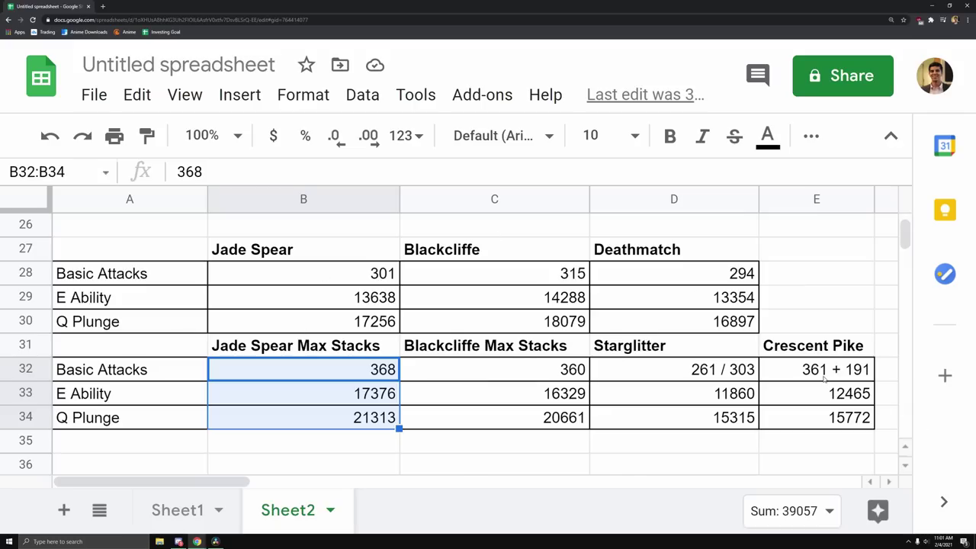
click(516, 371)
click(494, 391)
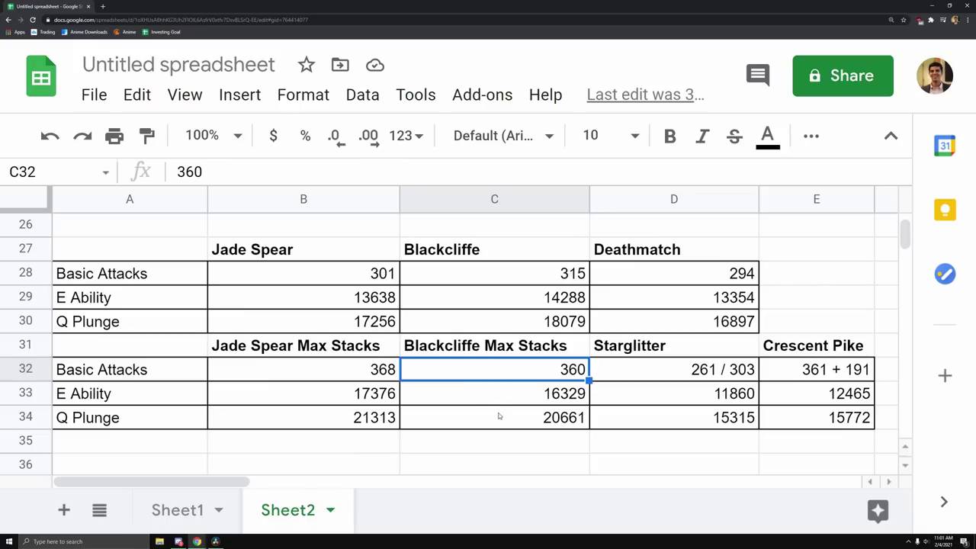
click(506, 424)
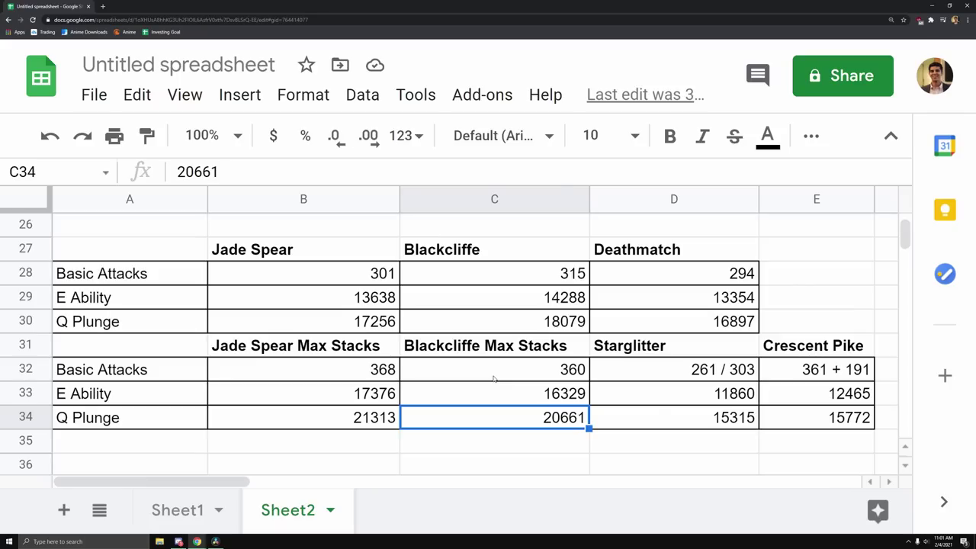
click(492, 375)
click(369, 375)
click(482, 402)
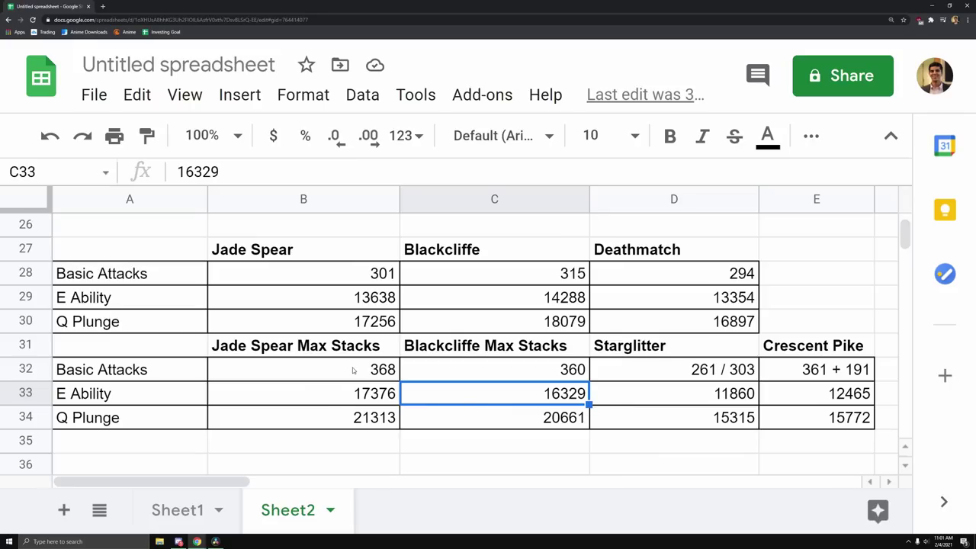
drag(538, 374, 535, 421)
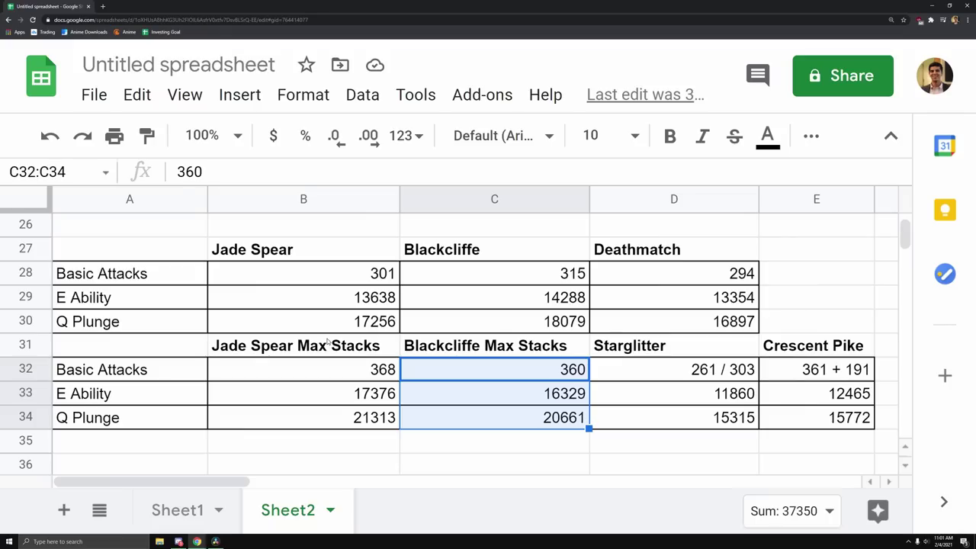
Compare the base Jade Spear and Blackcliffe figures in B28:C30, and examine the Starglitter and Crescent Pike block in D31:E34
click(387, 262)
drag(503, 279, 511, 323)
drag(335, 281, 333, 320)
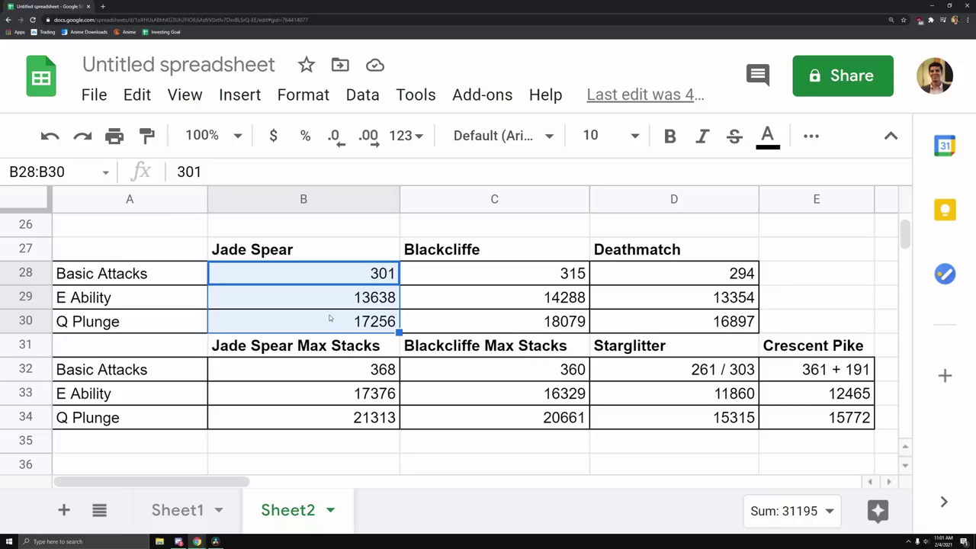
click(493, 277)
drag(494, 276, 497, 322)
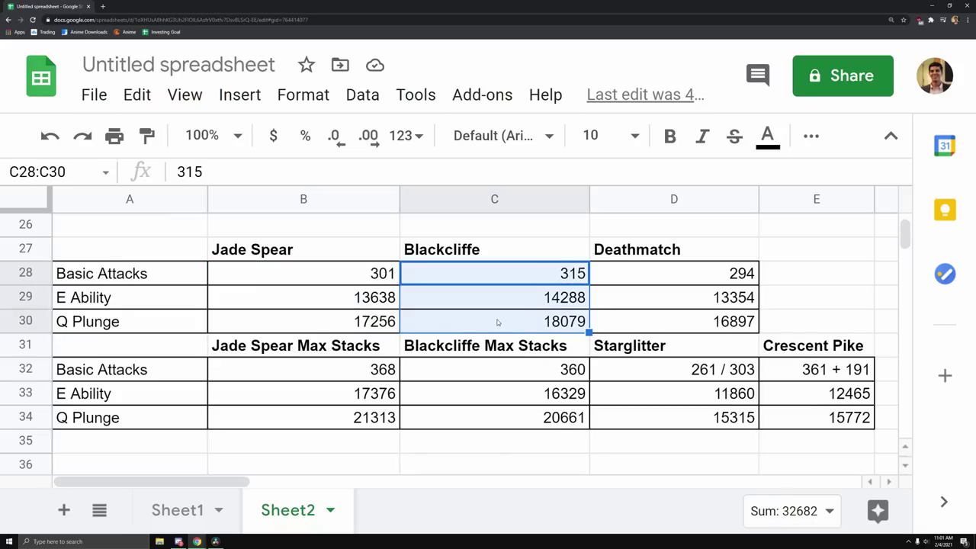
drag(625, 346, 808, 412)
click(515, 272)
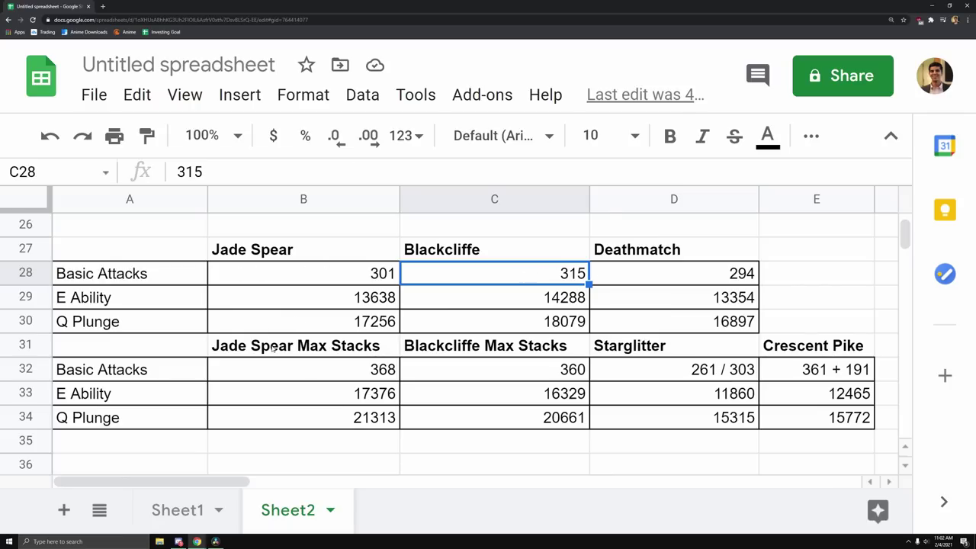
drag(273, 348, 329, 416)
drag(683, 345, 808, 412)
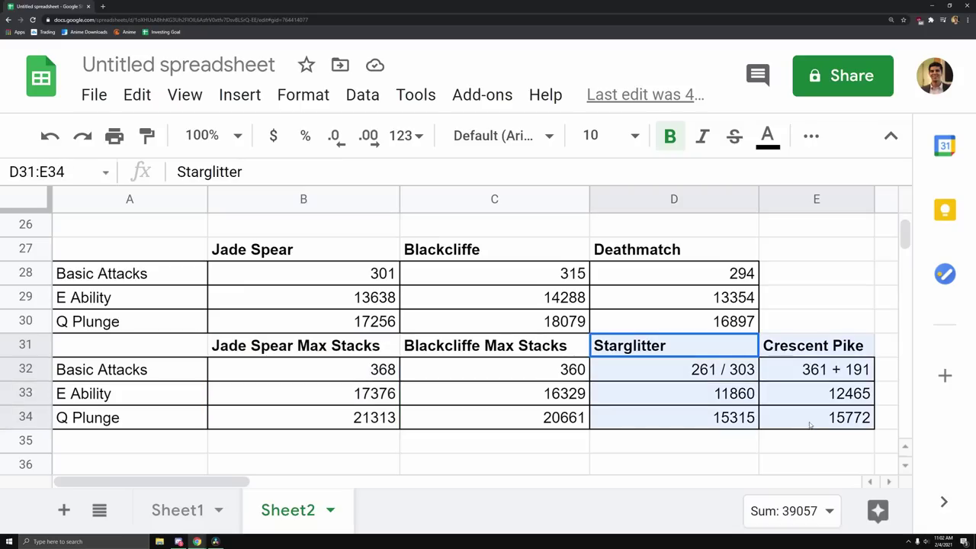
click(645, 461)
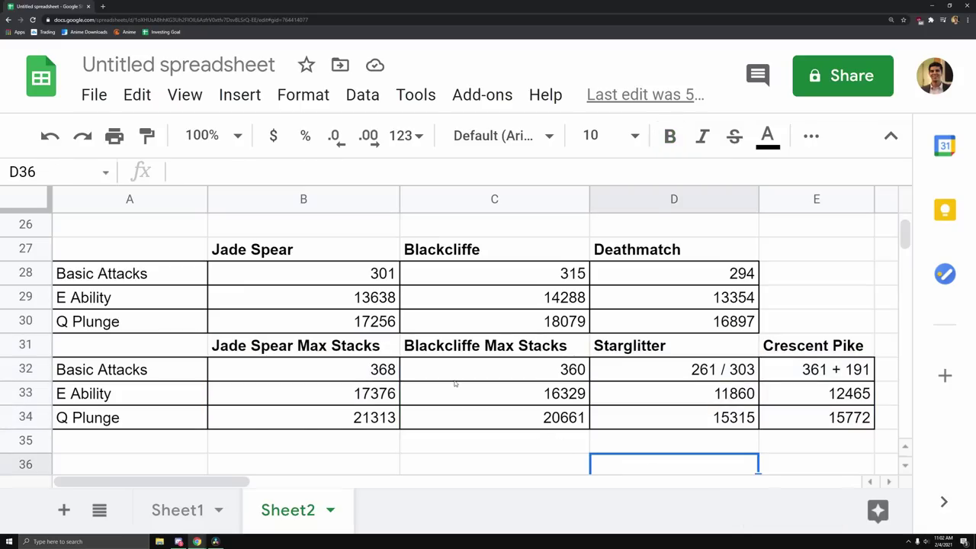
Examine the full Jade Spear and Blackcliffe columns from row 27 to 34, comparing their max-stack blocks
drag(276, 253, 283, 418)
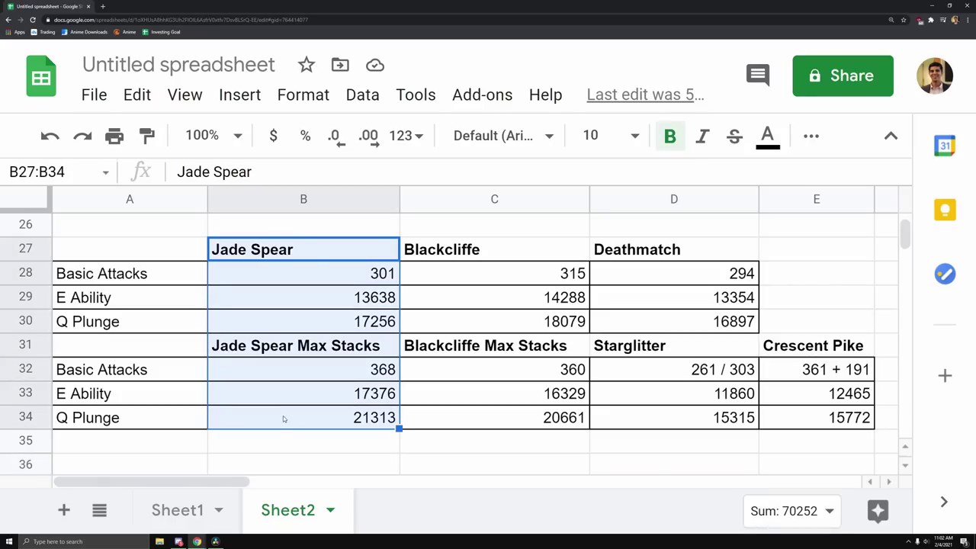
drag(468, 250, 467, 418)
click(481, 374)
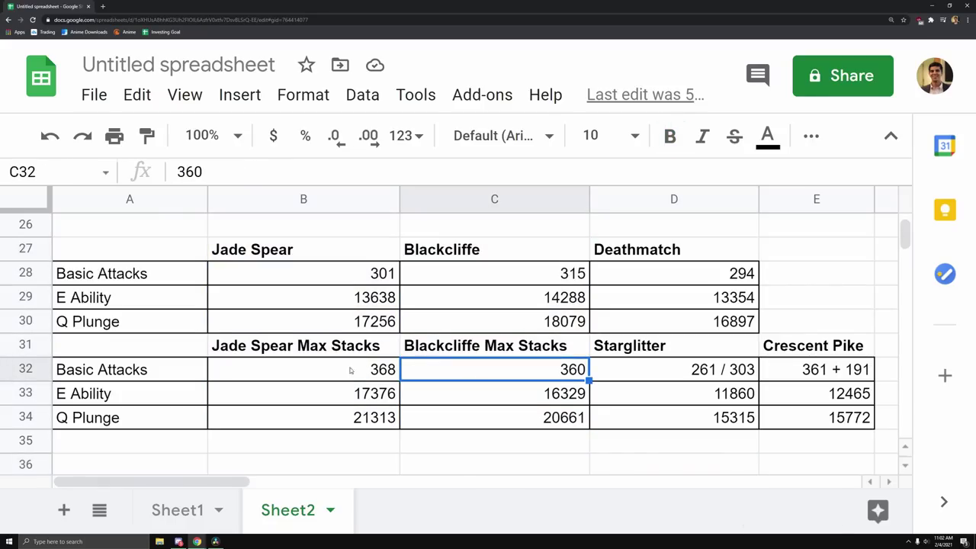
drag(327, 348, 334, 416)
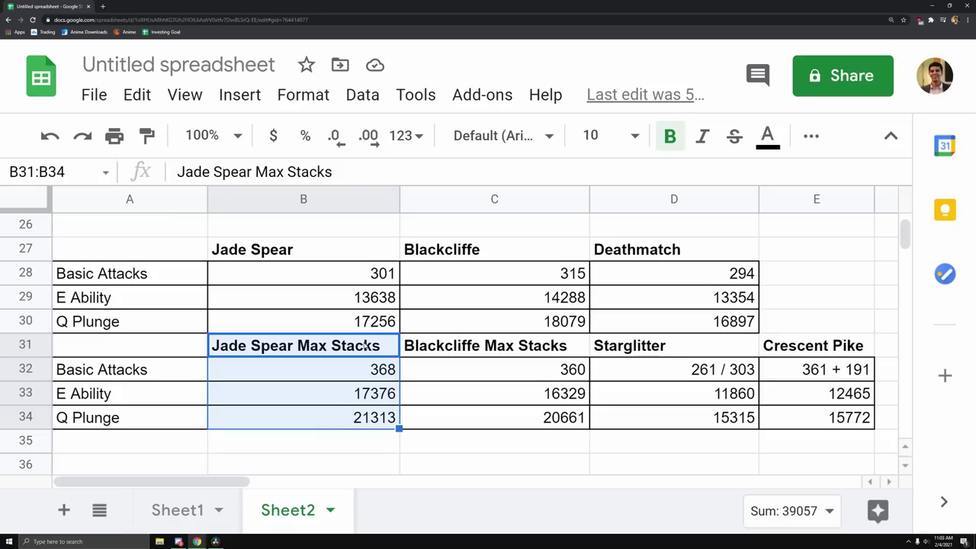
drag(506, 341, 498, 418)
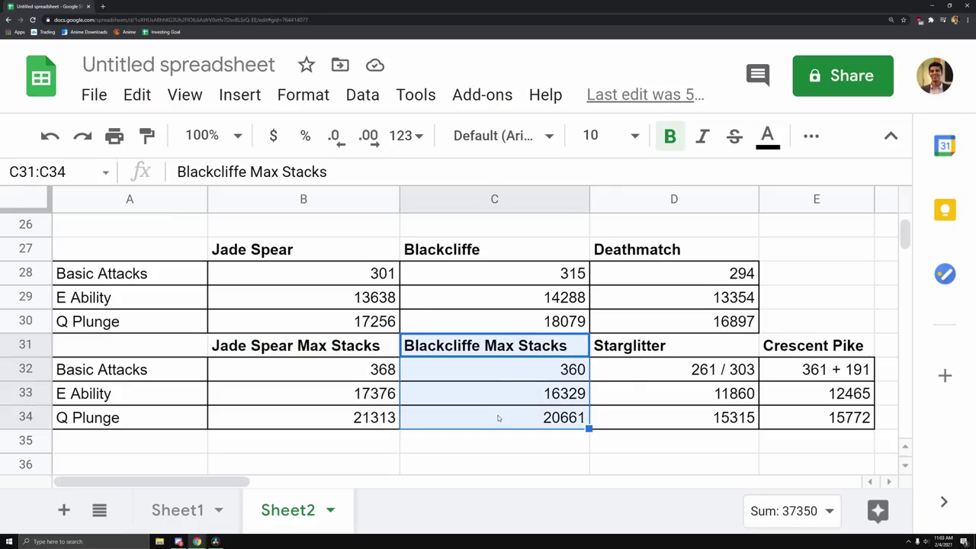
key(Left)
drag(536, 372, 463, 412)
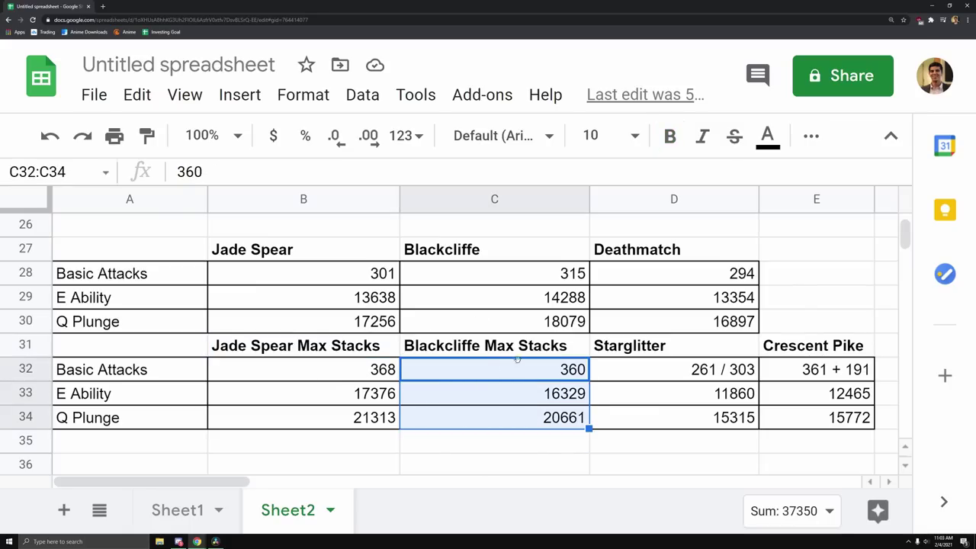
click(332, 390)
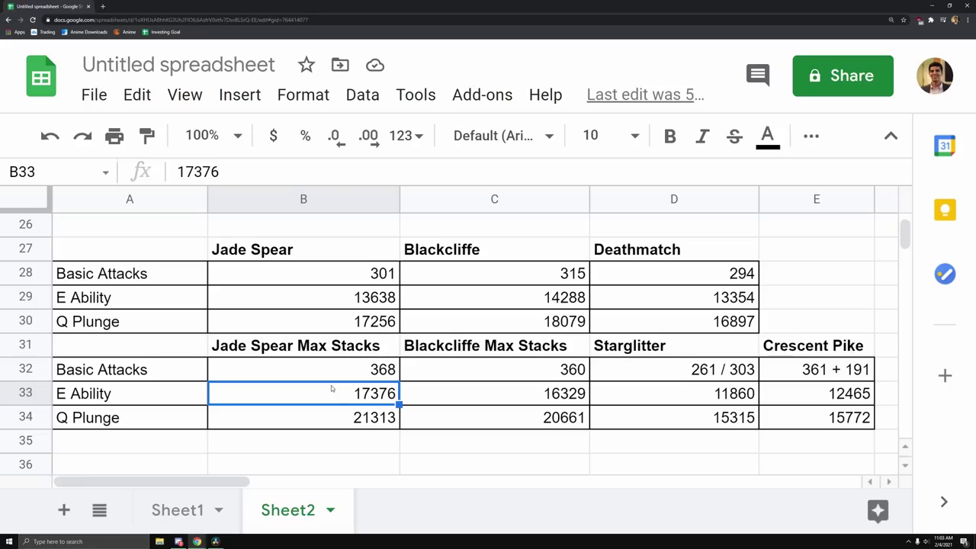
Compare Blackcliffe's base and max-stack figures in column C with the Jade Spear Max Stacks block in B31:B34
drag(494, 273, 493, 394)
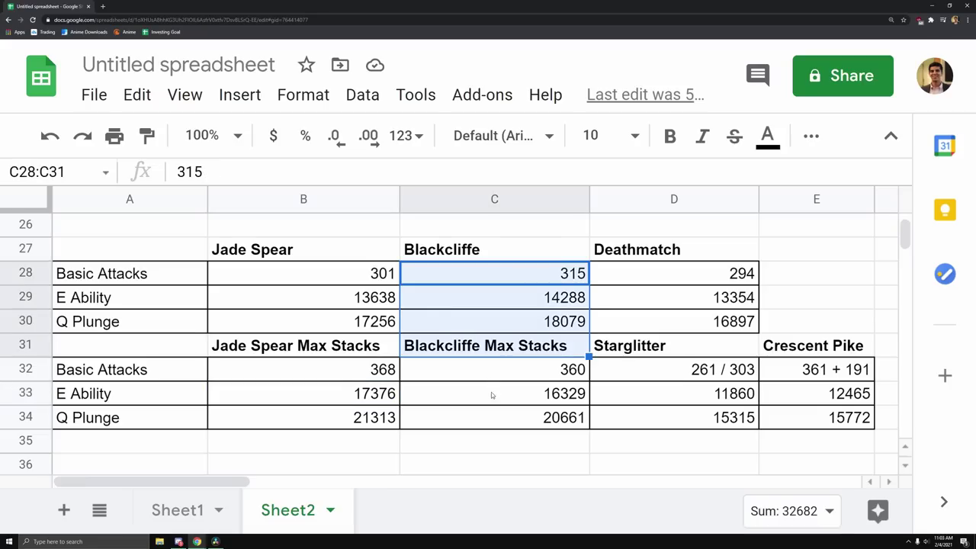
click(505, 370)
drag(494, 347, 507, 414)
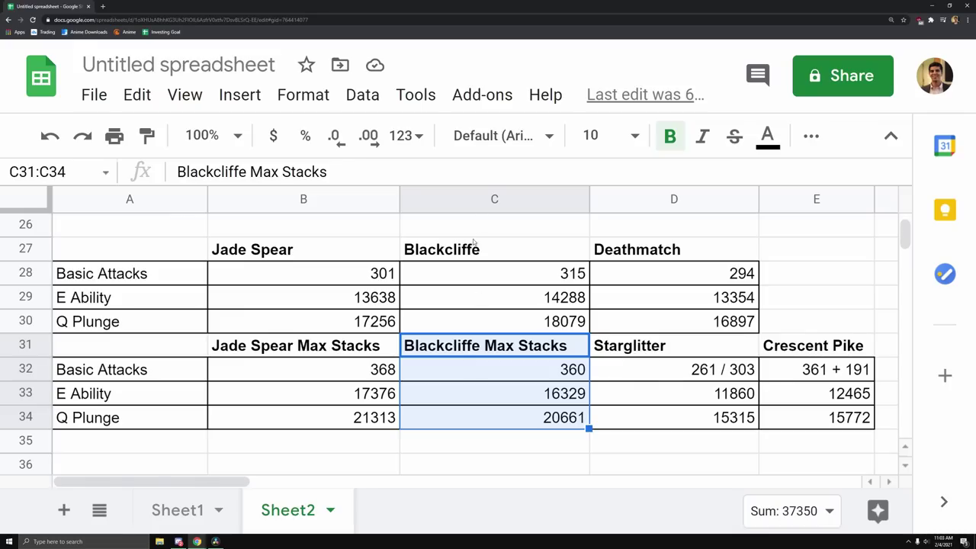
drag(473, 239, 488, 320)
drag(381, 348, 333, 423)
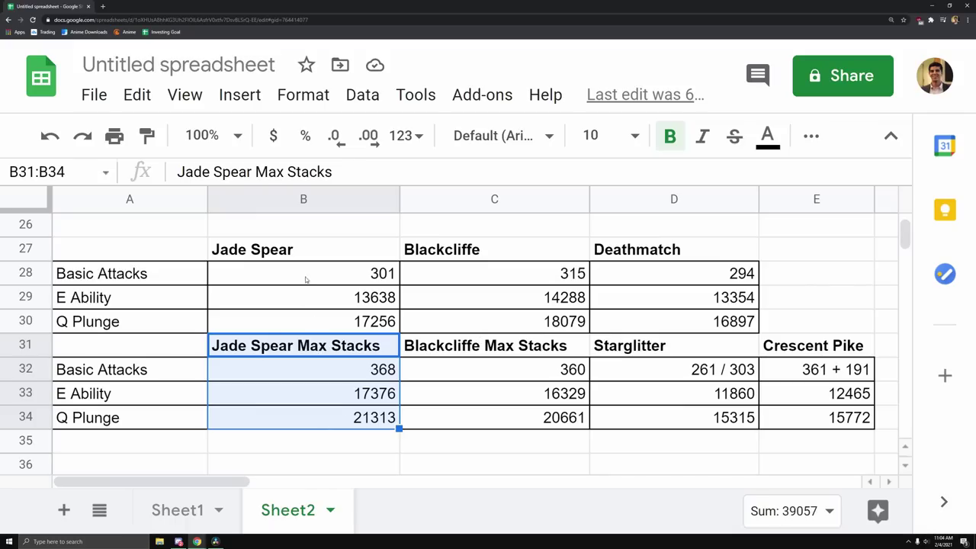
click(305, 253)
drag(304, 345, 311, 409)
drag(444, 272, 549, 415)
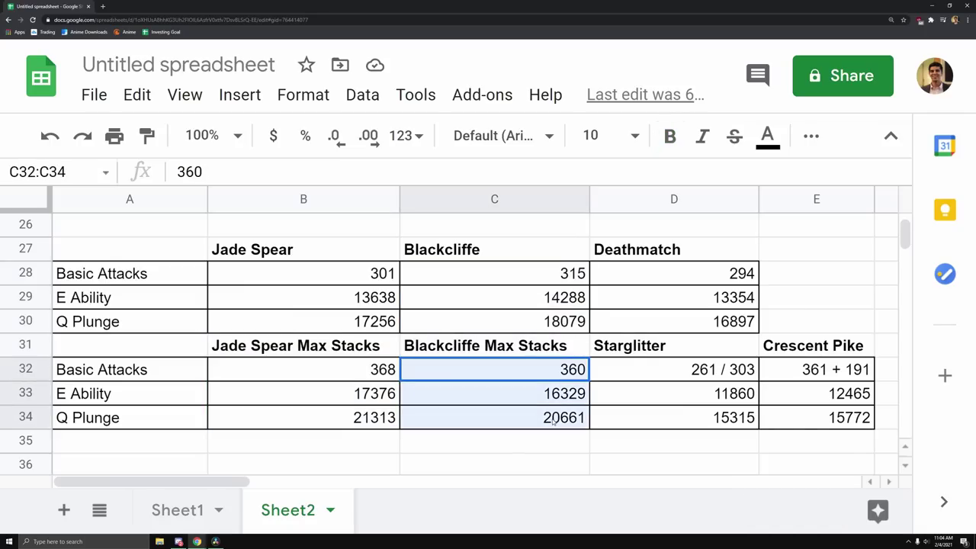
click(358, 379)
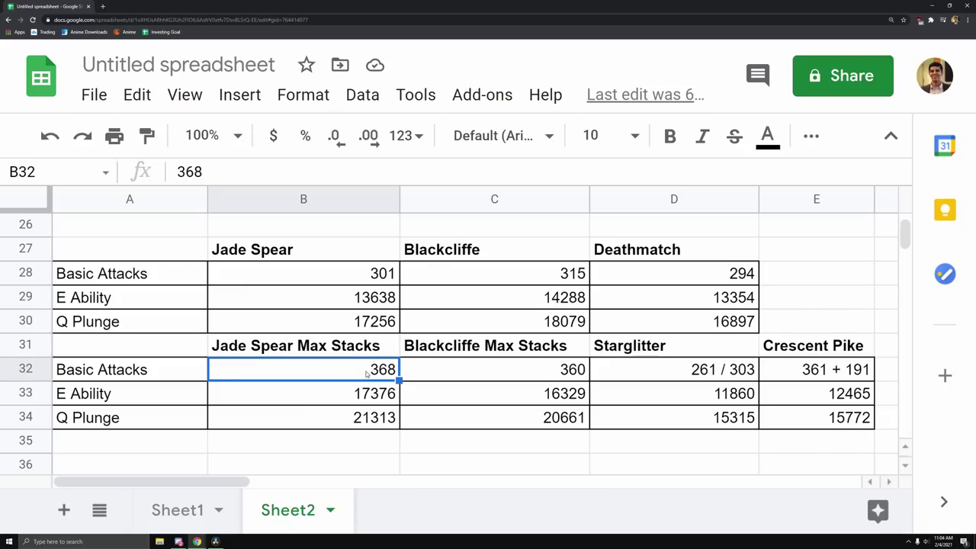
drag(364, 358, 361, 418)
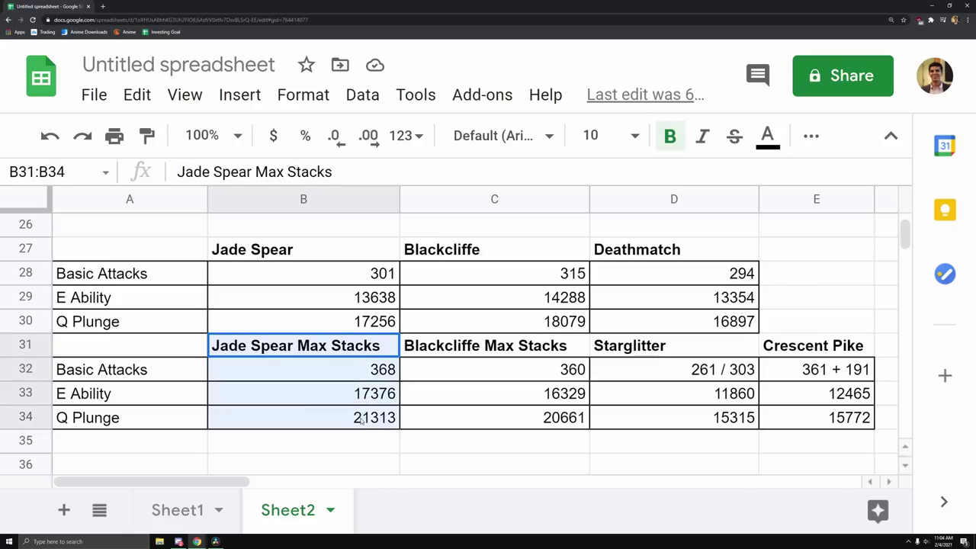
drag(479, 355, 483, 416)
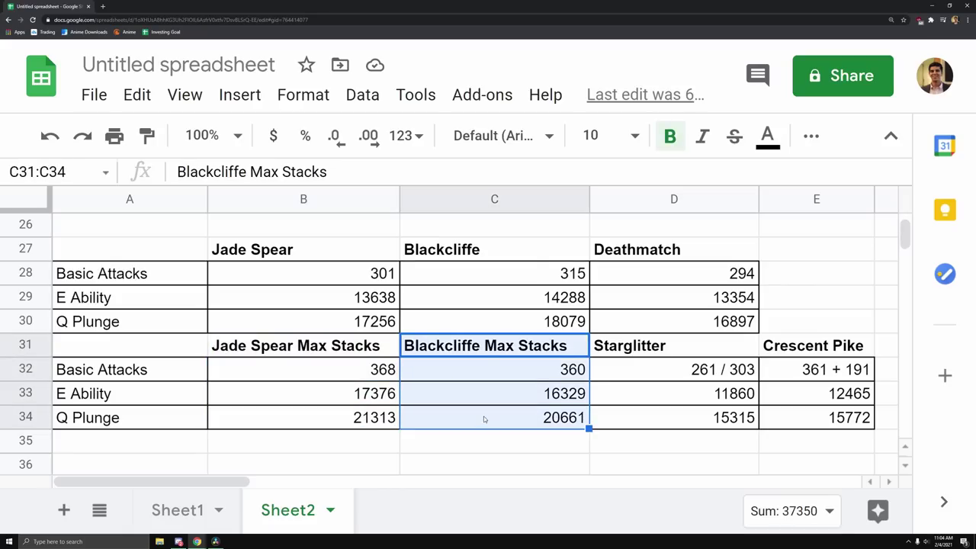
Review Blackcliffe's combined base and max-stack range C27:C34 against the Jade Spear column, and select Deathmatch's Q Plunge cell
click(473, 274)
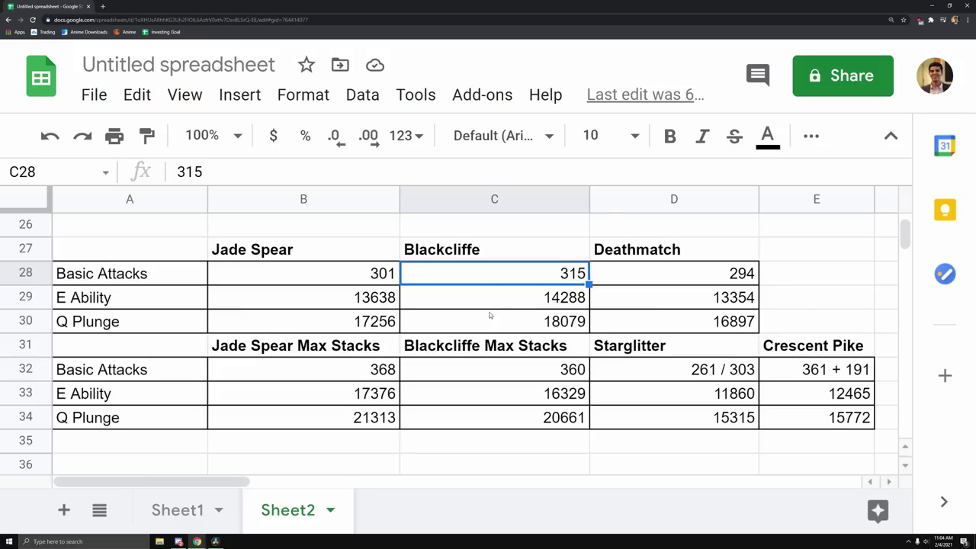
drag(488, 256, 520, 416)
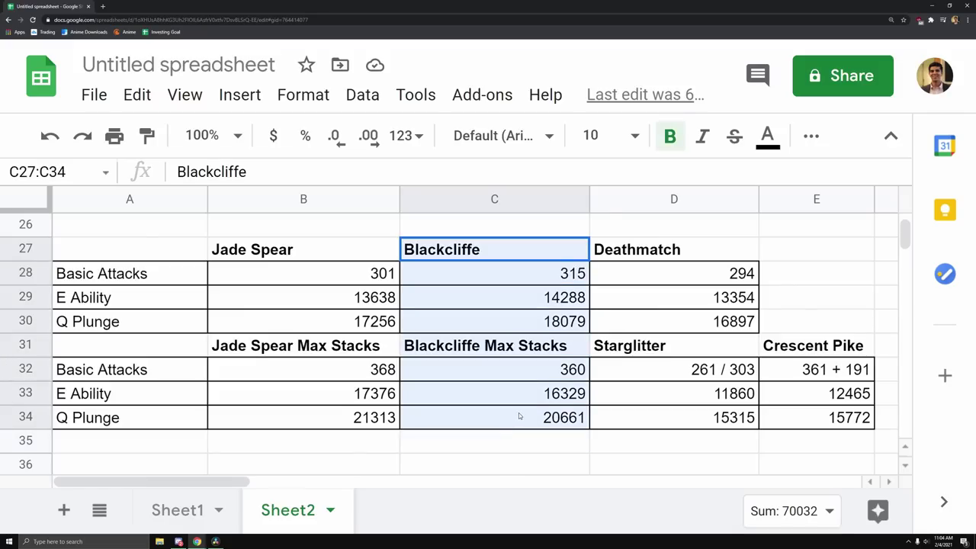
click(521, 450)
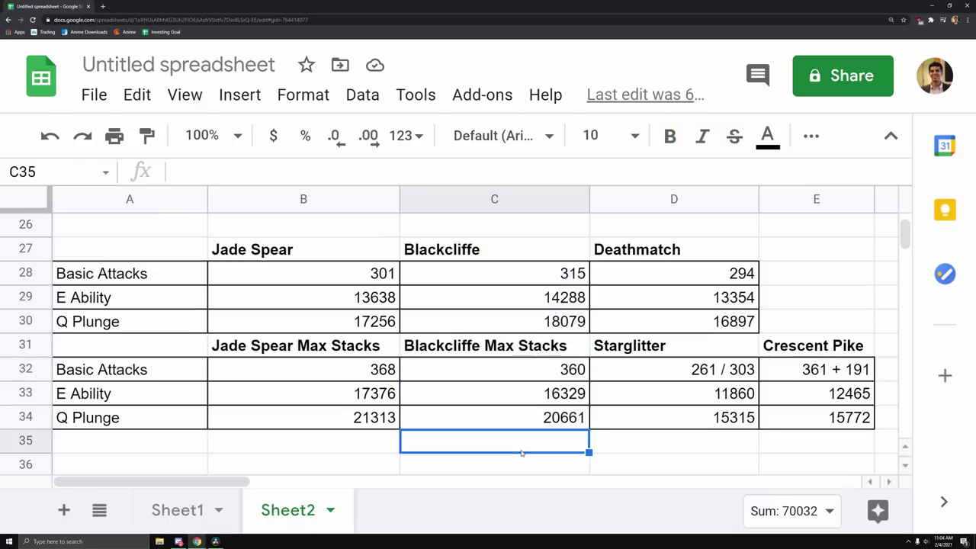
click(492, 249)
drag(303, 224, 300, 393)
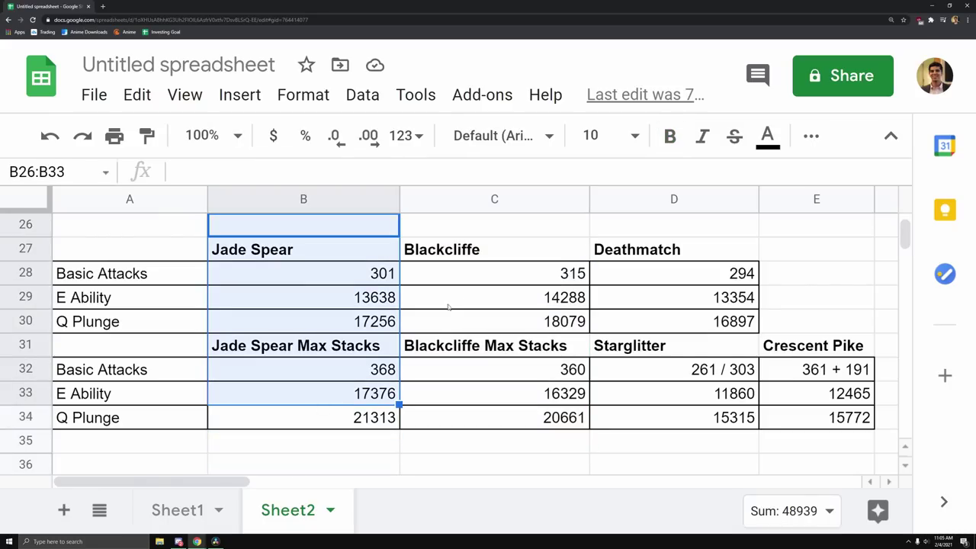
drag(468, 249, 470, 429)
click(607, 327)
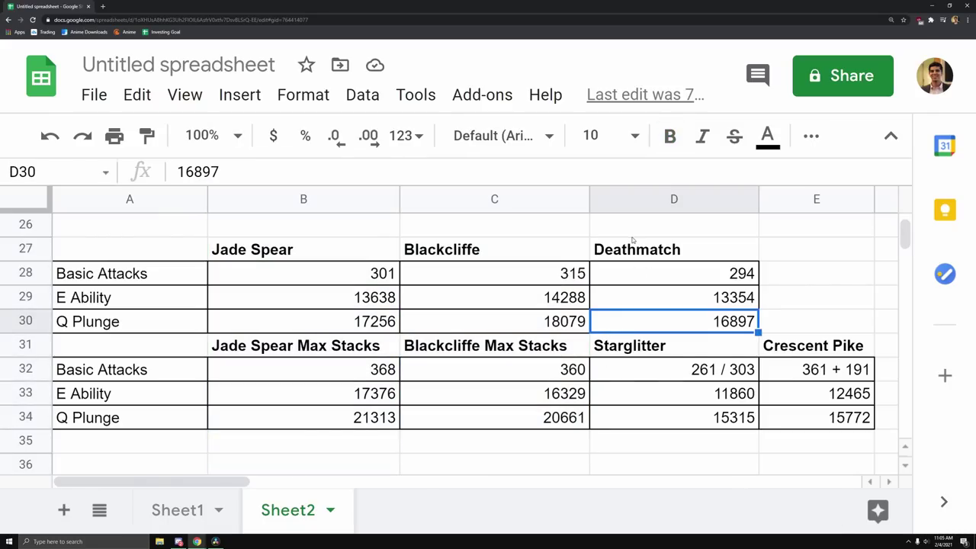
Examine the Deathmatch column in D27:D30, including its base figures in D28:D30
drag(636, 224, 810, 418)
click(800, 250)
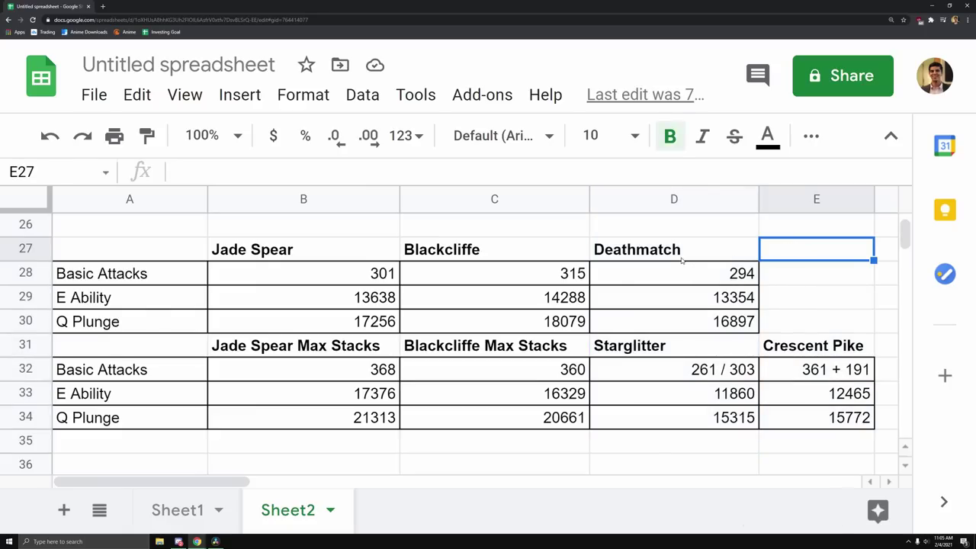
drag(654, 247, 653, 320)
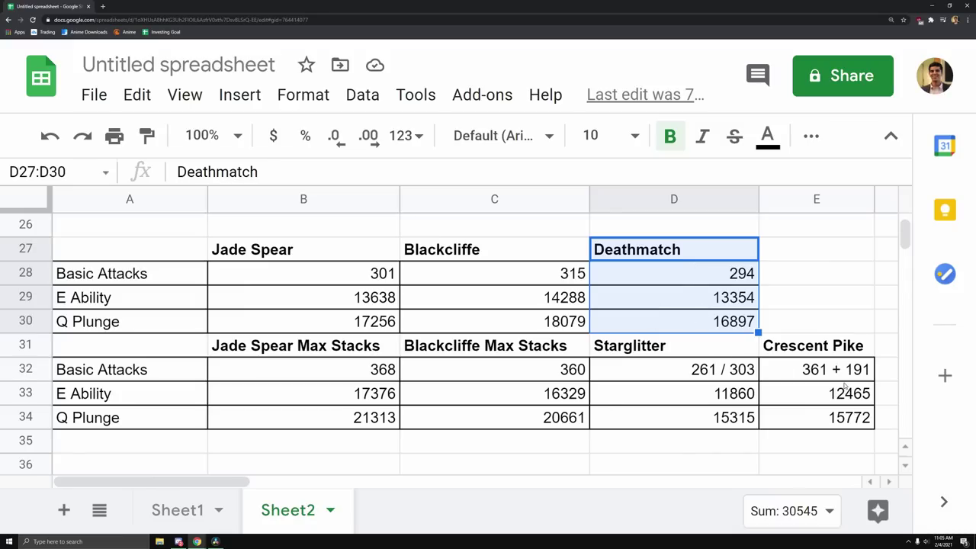
click(711, 298)
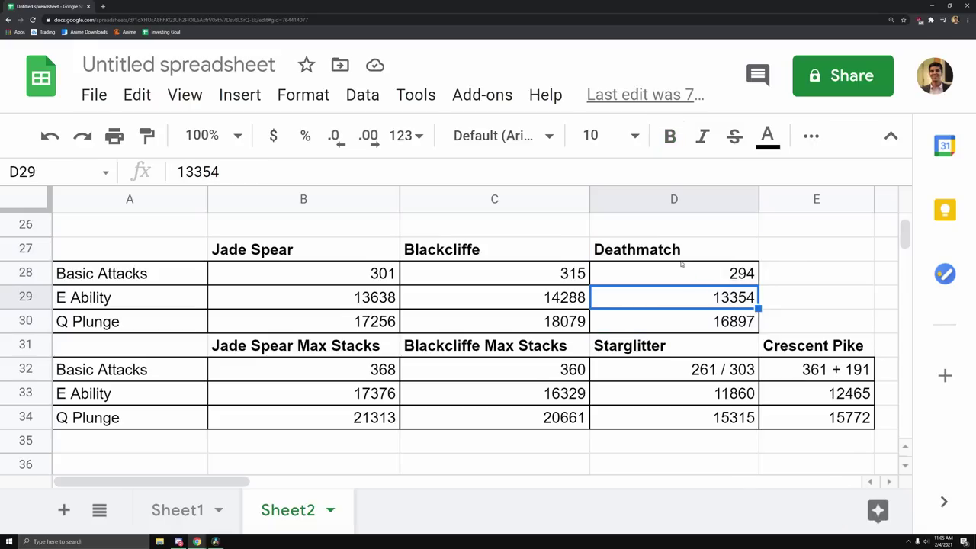
drag(682, 273, 675, 331)
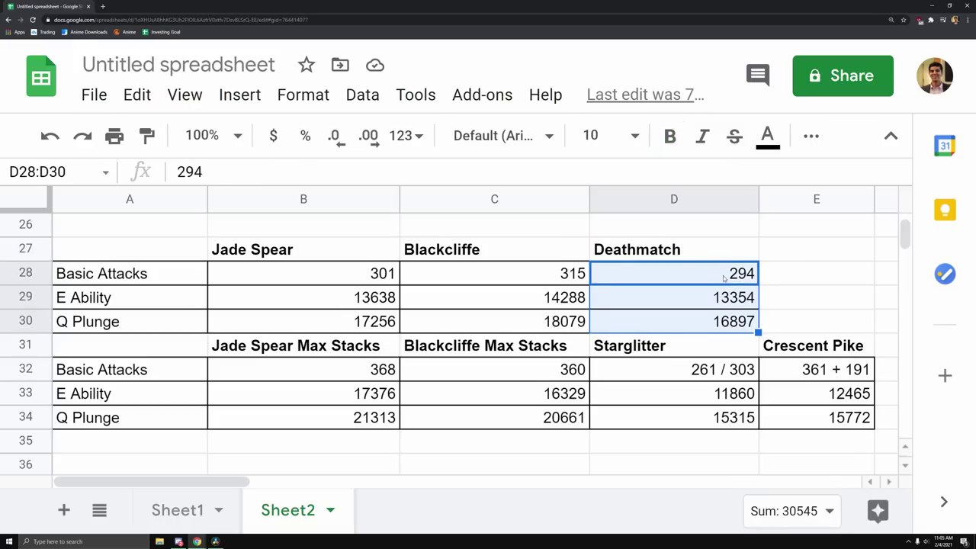
drag(667, 252, 671, 333)
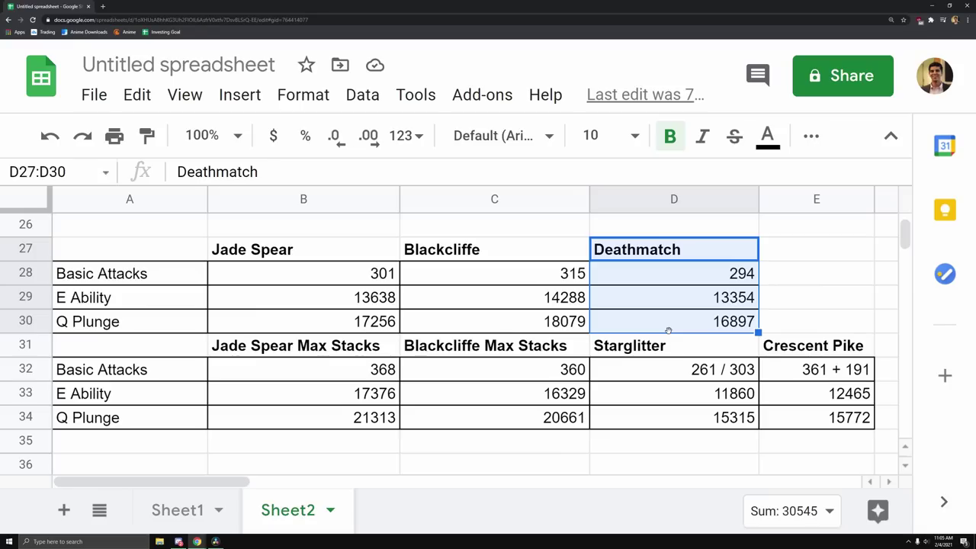
drag(702, 275, 686, 324)
click(791, 282)
Review the Starglitter figures in D32:D34 and the Crescent Pike block in E31:E34 alongside Deathmatch
drag(671, 369, 678, 414)
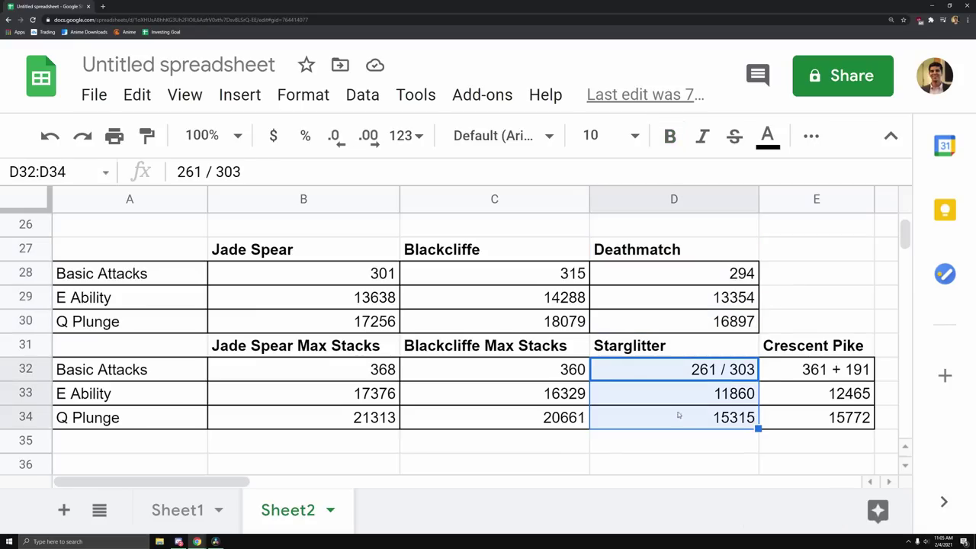
drag(815, 351, 799, 410)
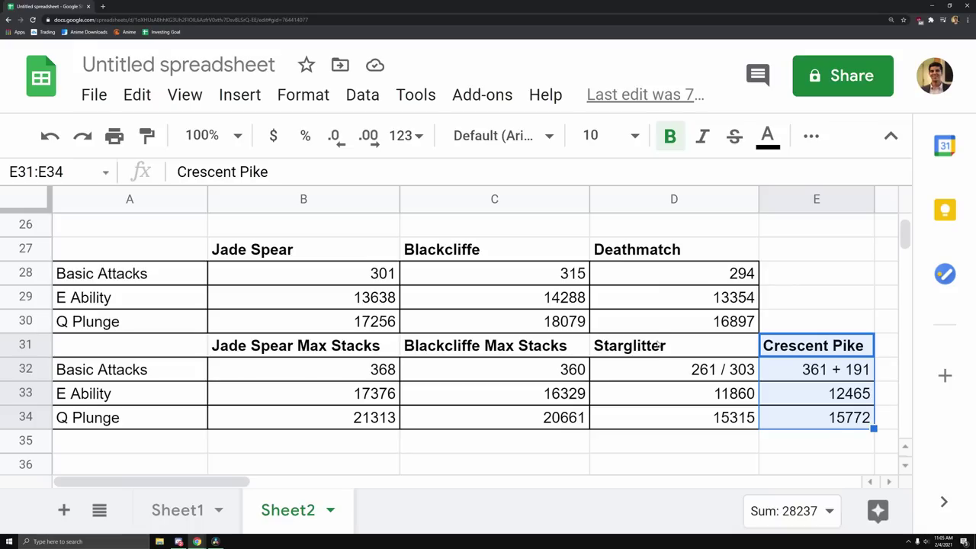
drag(638, 259, 815, 393)
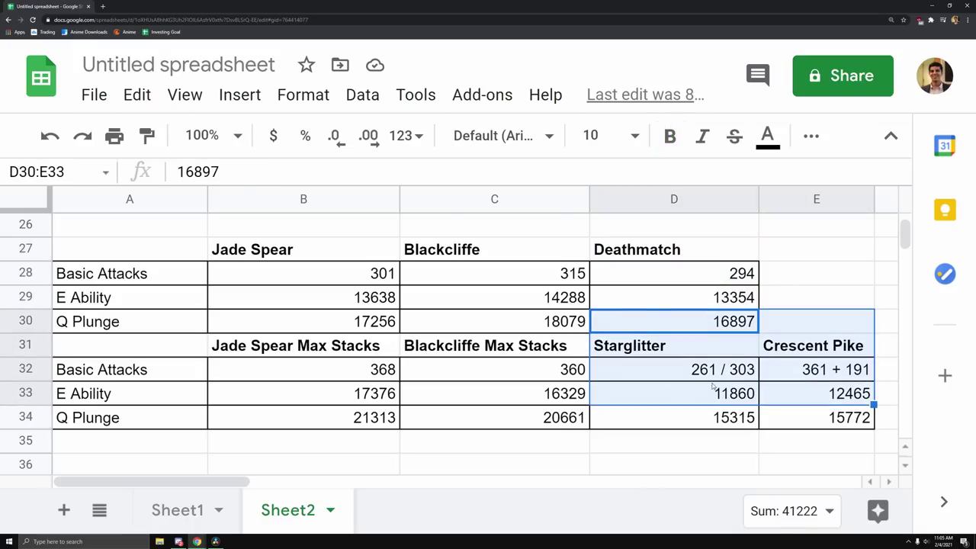
click(638, 255)
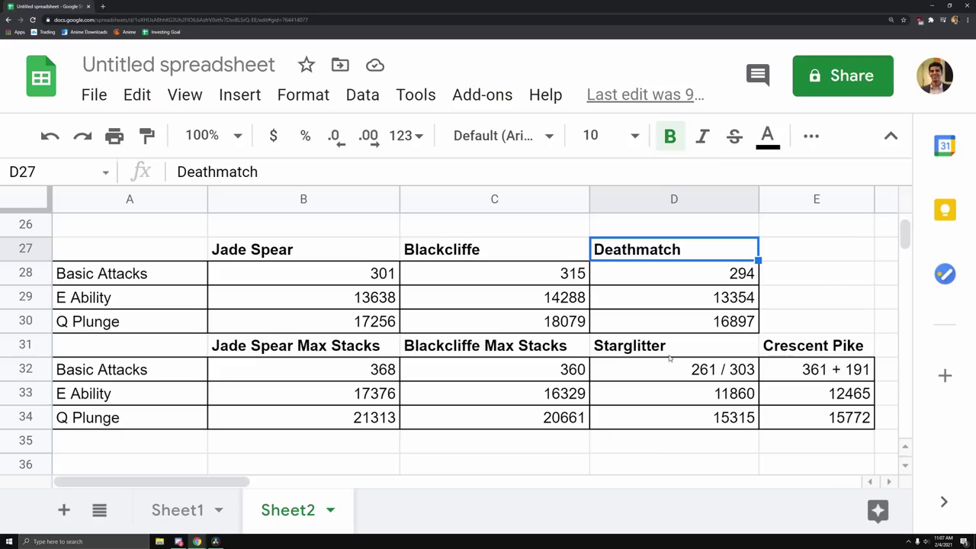
Examine the Starglitter block D31:D34, comparing its E Ability and Q Plunge figures with Crescent Pike's
drag(670, 349, 673, 413)
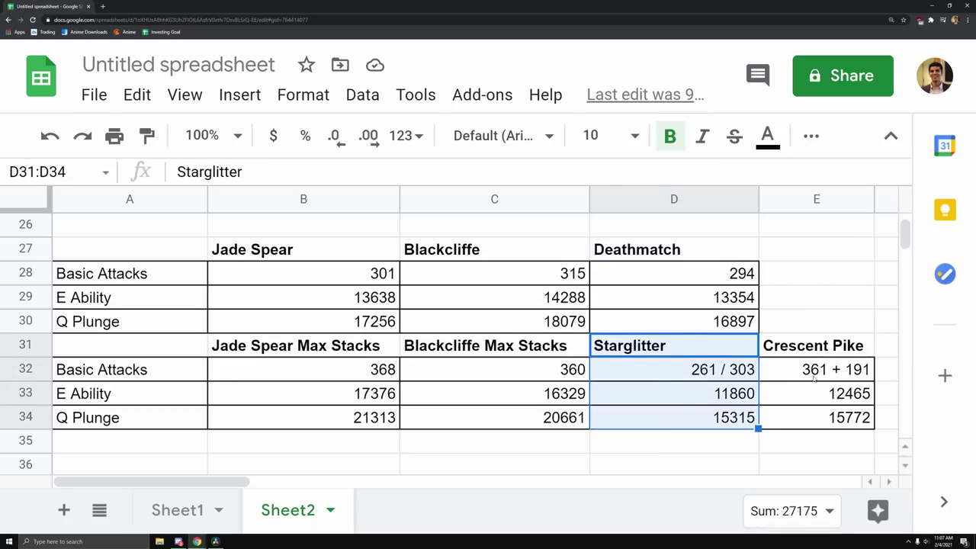
click(705, 393)
click(723, 369)
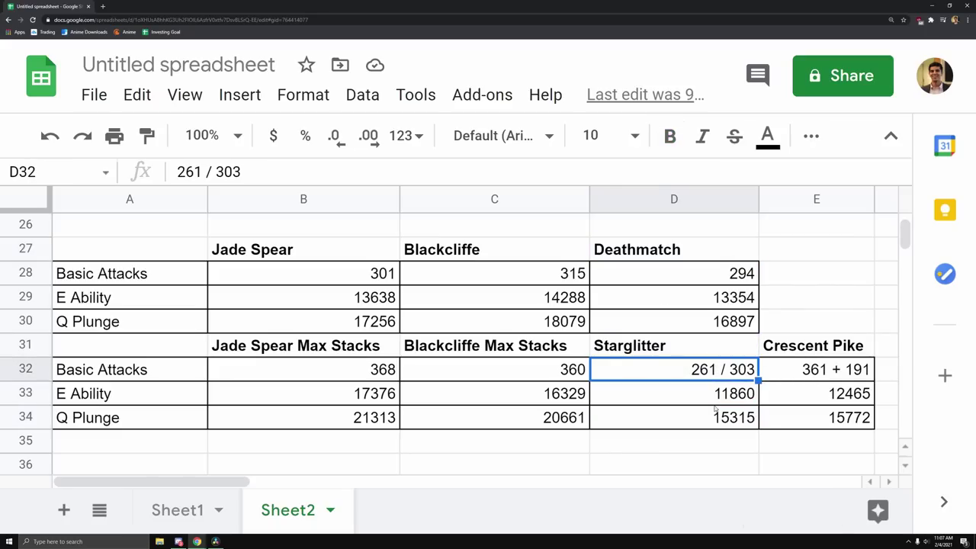
click(822, 397)
click(709, 393)
click(804, 401)
click(695, 417)
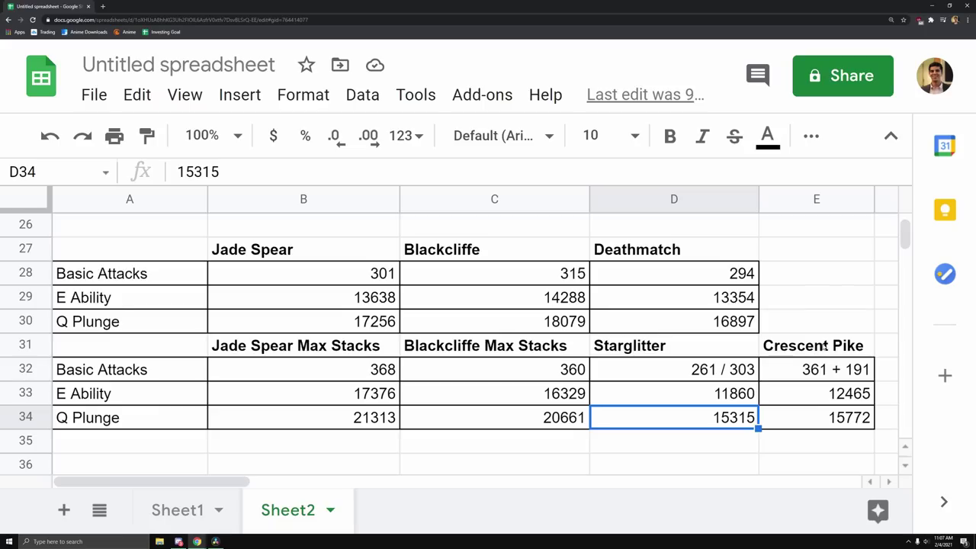
Compare Crescent Pike's Basic Attacks cell E32 with Starglitter's Basic Attacks, E Ability and Q Plunge cells
click(829, 363)
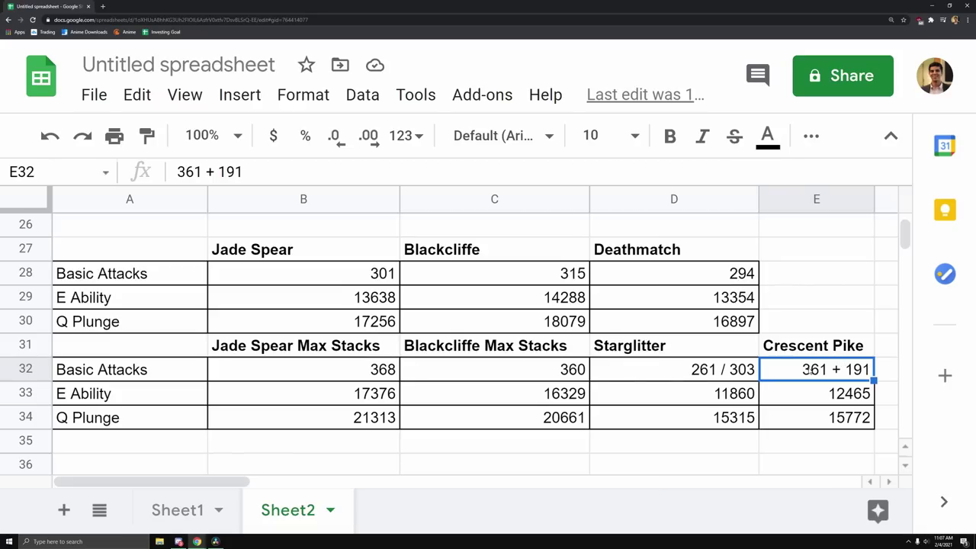
click(754, 371)
click(732, 391)
click(744, 421)
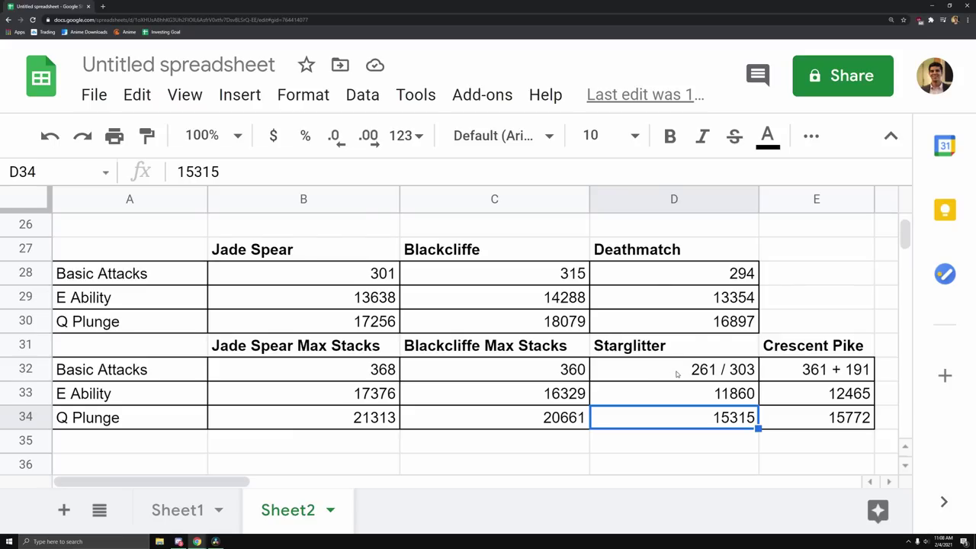
click(819, 367)
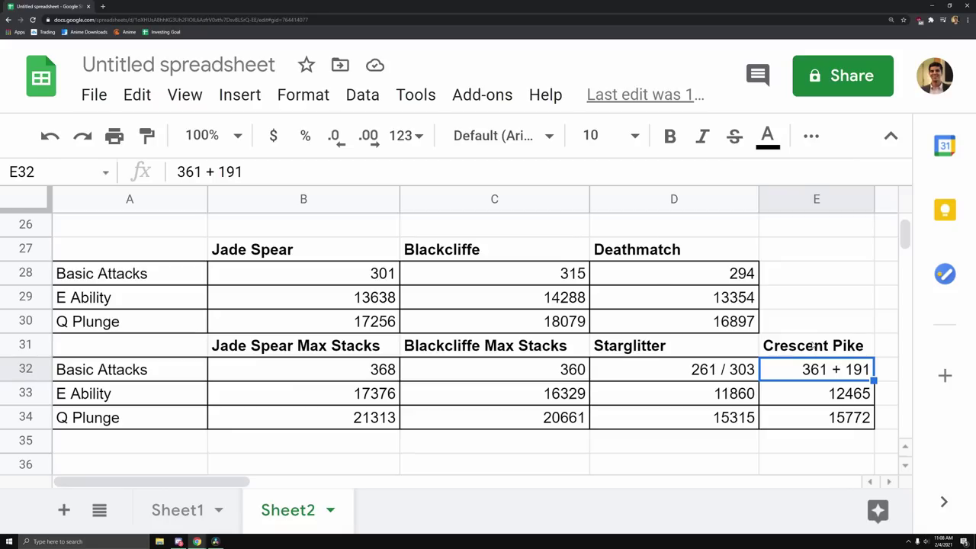
Review the full Crescent Pike block E31:E34 against the full Starglitter block D31:D34
drag(812, 342, 830, 417)
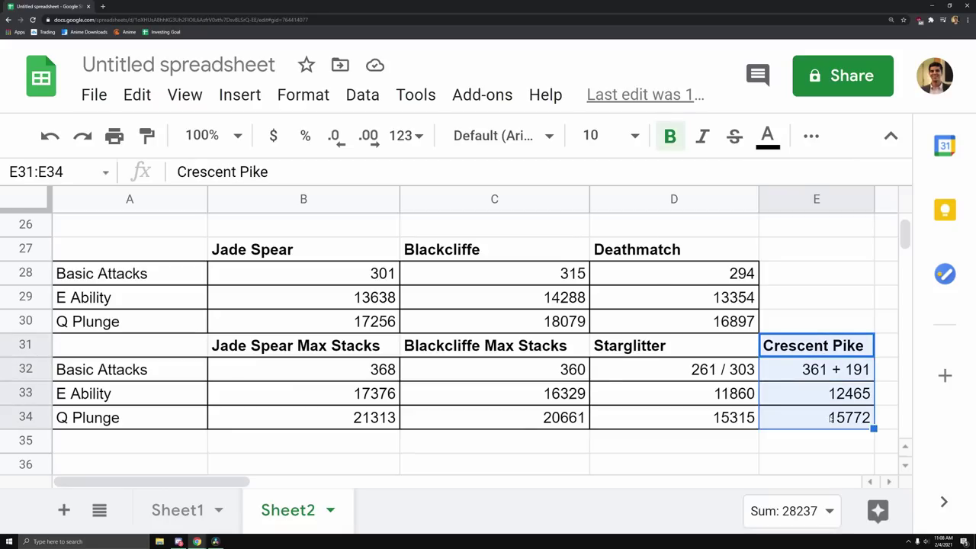
click(834, 381)
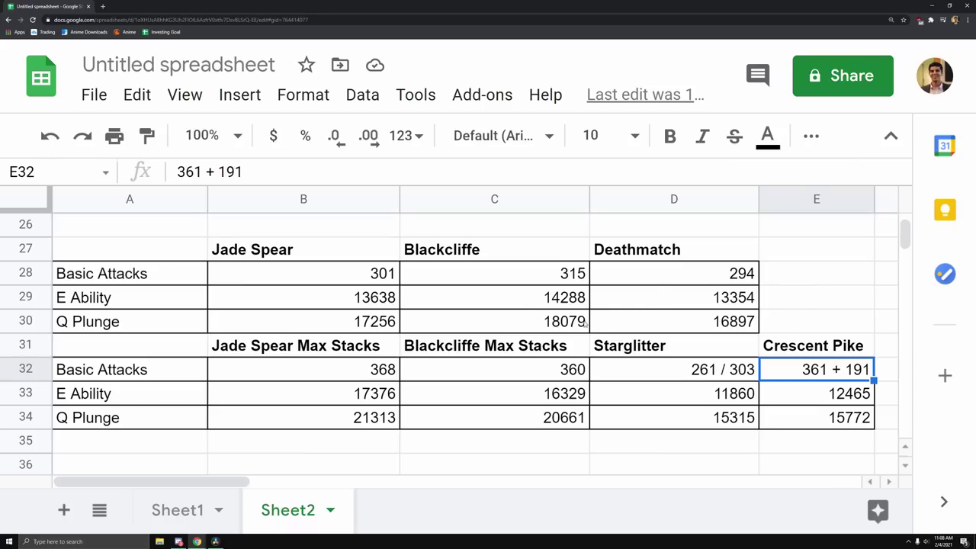
drag(659, 347, 666, 424)
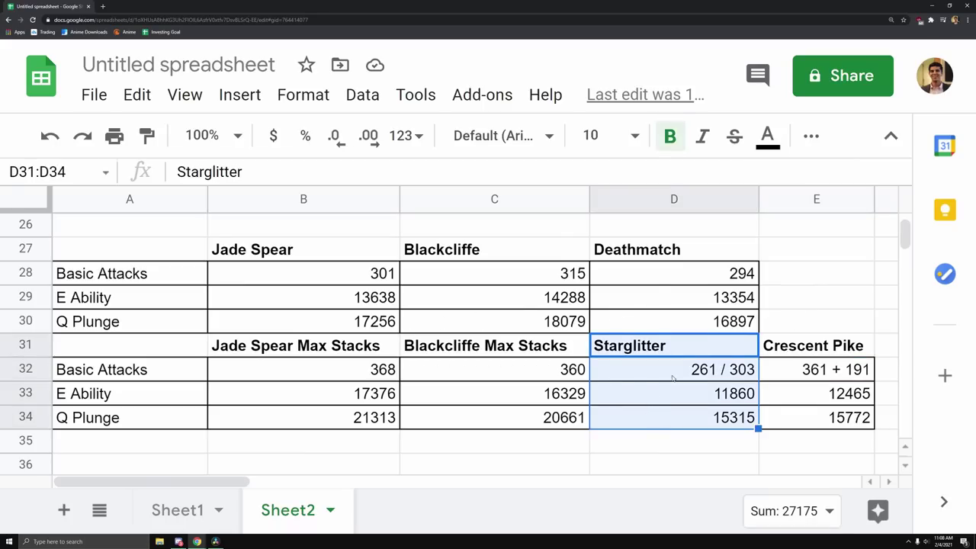
click(827, 294)
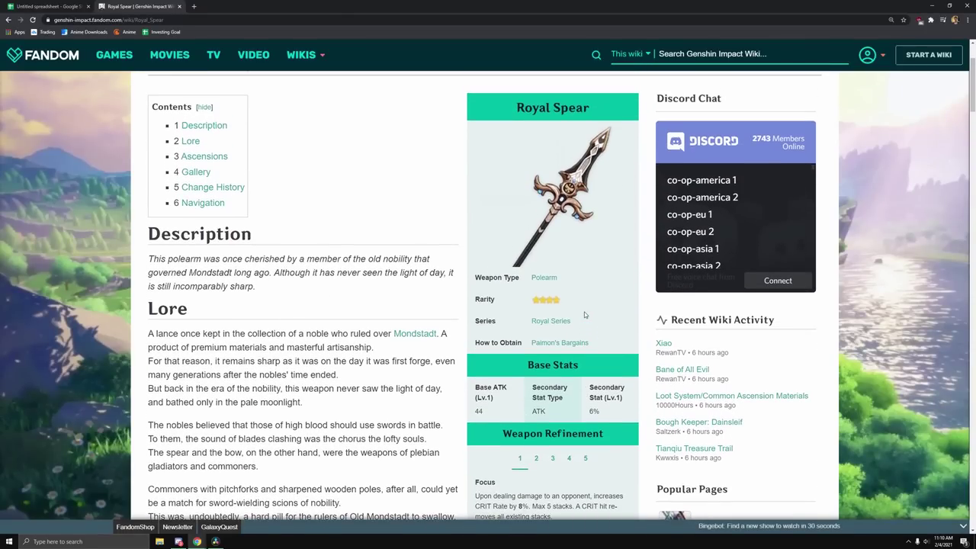
Check the Royal Spear wiki page's stats and passive, and return to the spreadsheet to compare the Blackcliffe and Jade Spear columns
scroll(588, 220, down, 1)
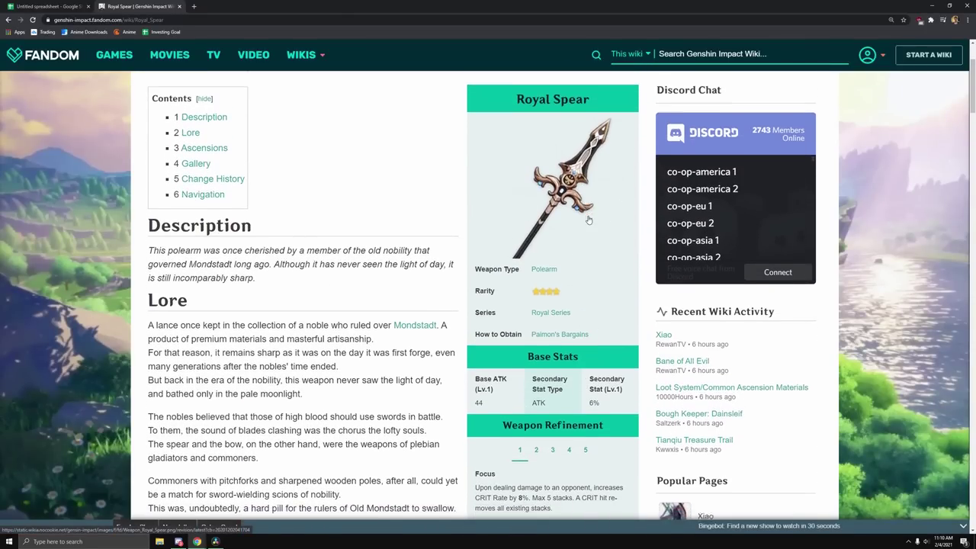
key(ctrl+Tab)
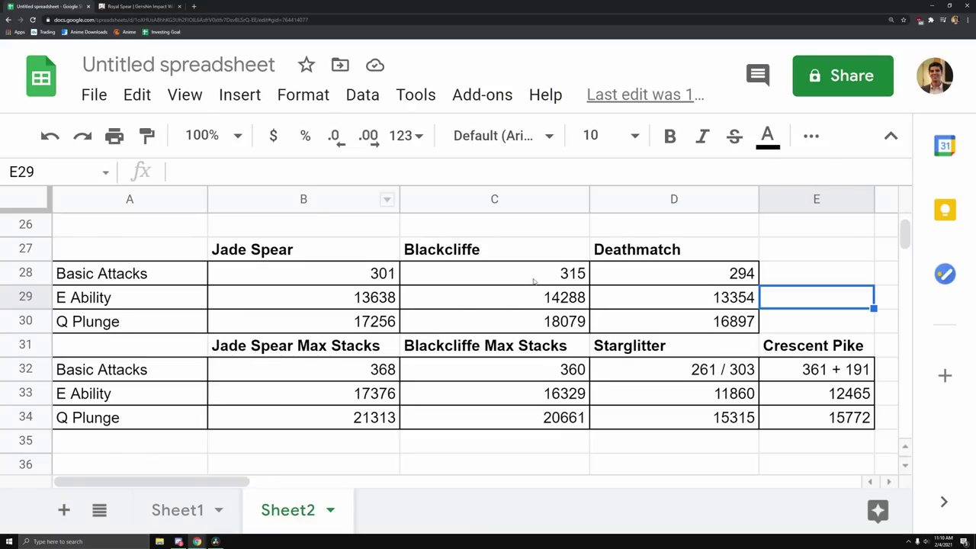
drag(508, 253, 518, 426)
drag(322, 252, 326, 426)
drag(475, 250, 481, 408)
Switch to the Honey Impact Lithic Spear page, read its enlarged stats and passive ability, and close the page
click(137, 7)
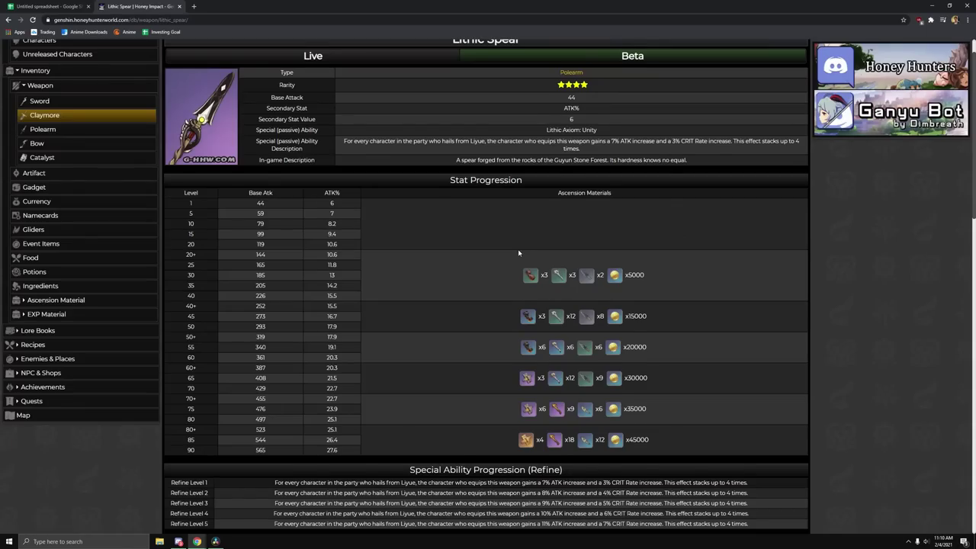
scroll(518, 252, down, 1)
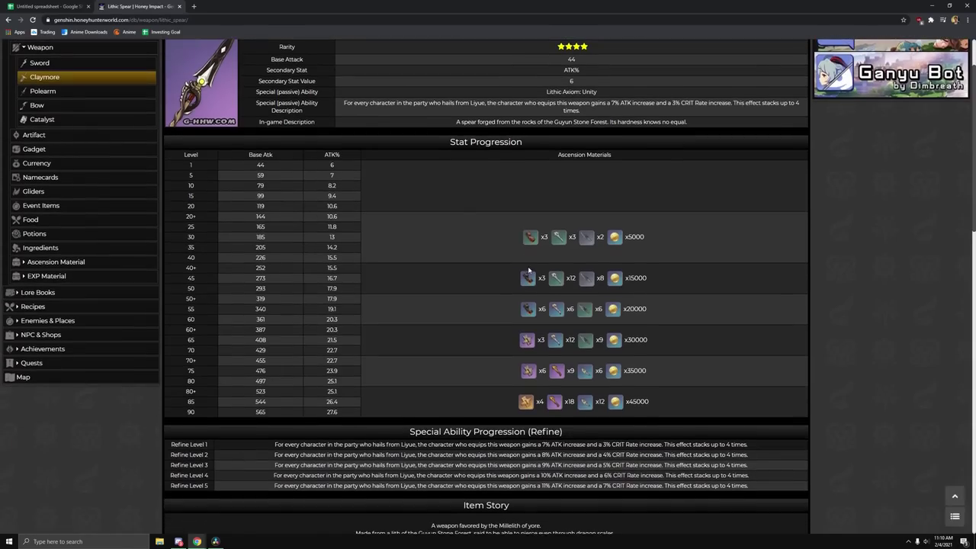
scroll(525, 209, up, 2)
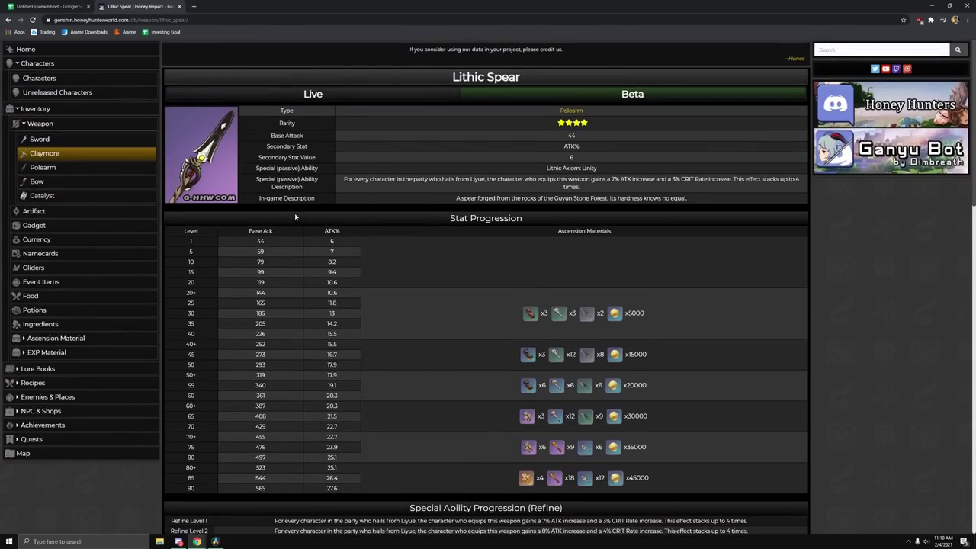
key(ctrl+plus)
key(ctrl+plus)
key(ctrl+plus)
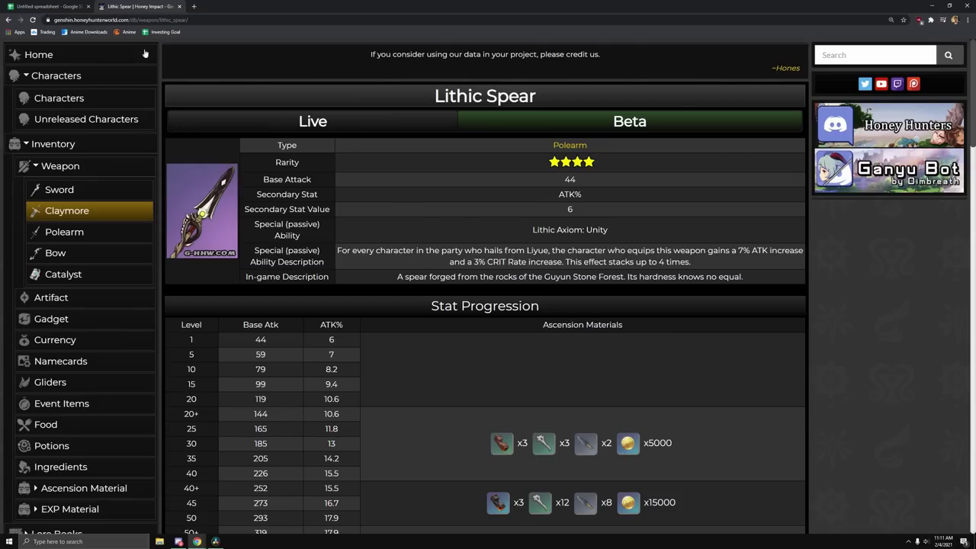
click(183, 7)
Compare the full Jade Spear column B27:B34 with the Blackcliffe column C27:C34 in the spreadsheet
click(839, 329)
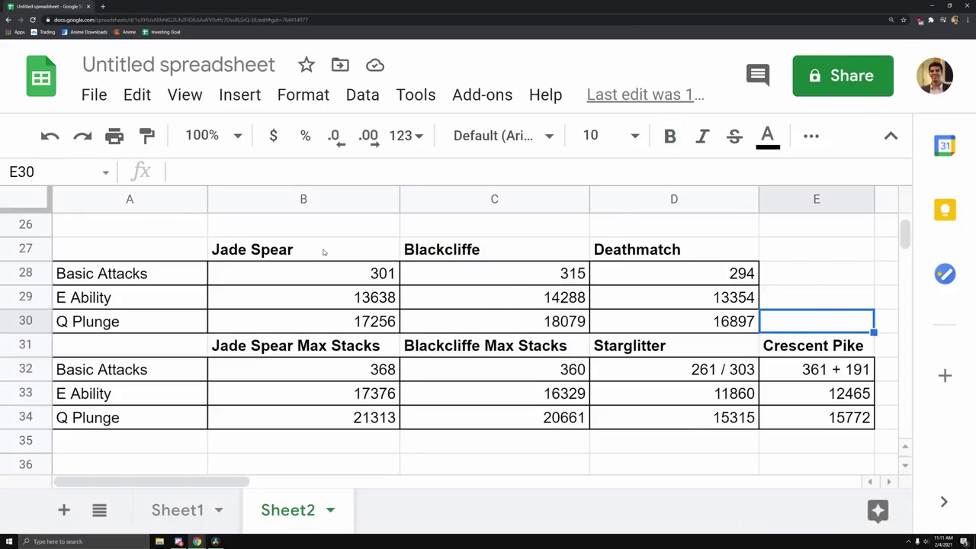
drag(326, 249, 348, 415)
drag(503, 252, 499, 415)
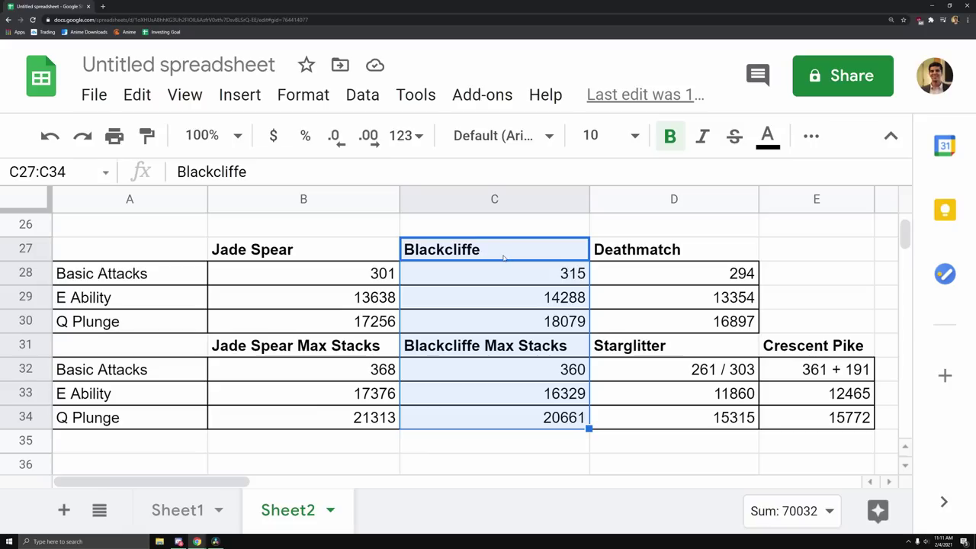
click(499, 252)
drag(498, 252, 525, 422)
click(475, 271)
Review the Deathmatch block D27:D30 against the Starglitter block D31:D34 and the Crescent Pike block E31:E34
drag(647, 250, 654, 320)
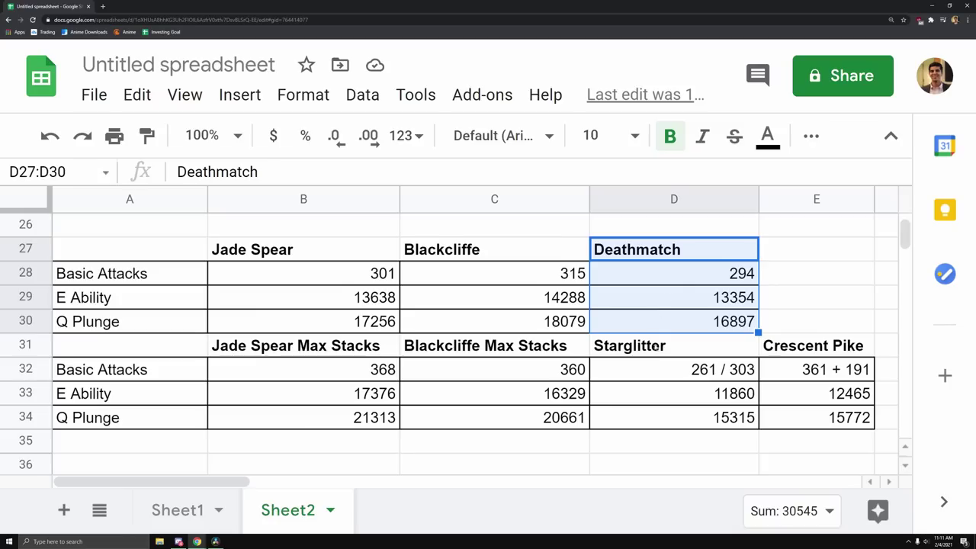
drag(655, 346, 664, 419)
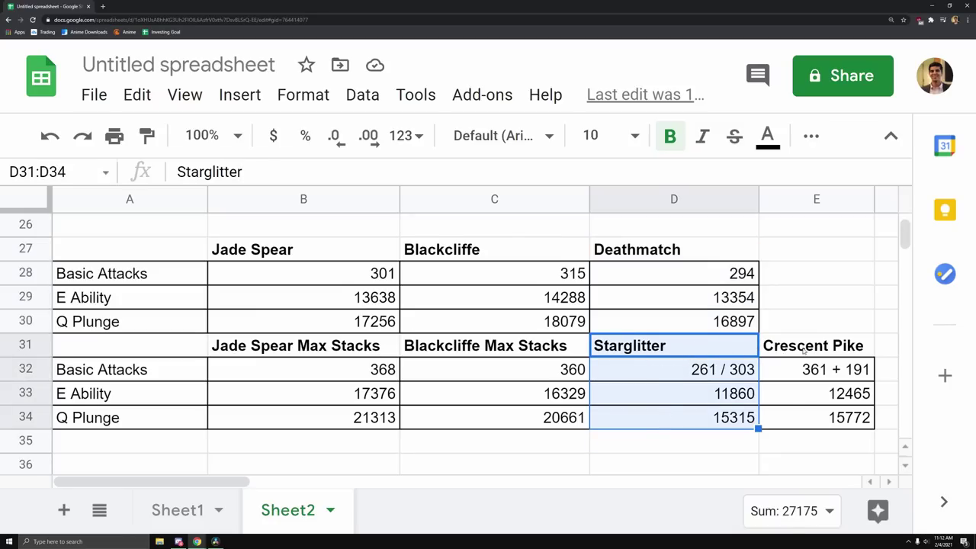
drag(802, 350, 802, 419)
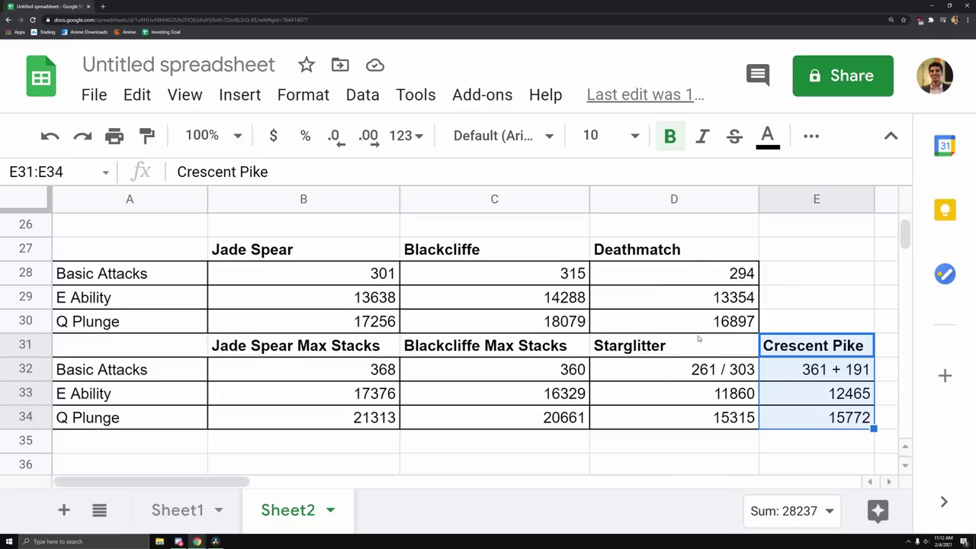
drag(698, 341, 682, 411)
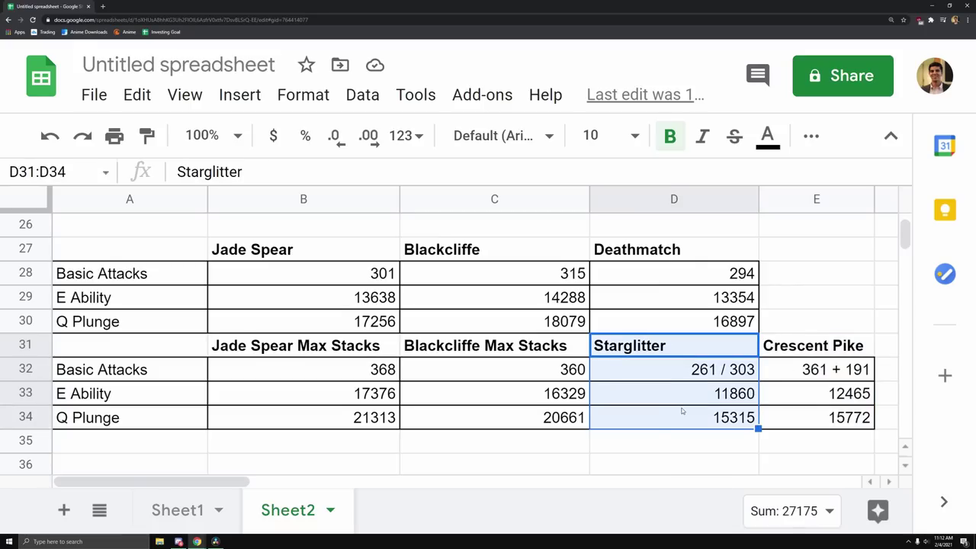